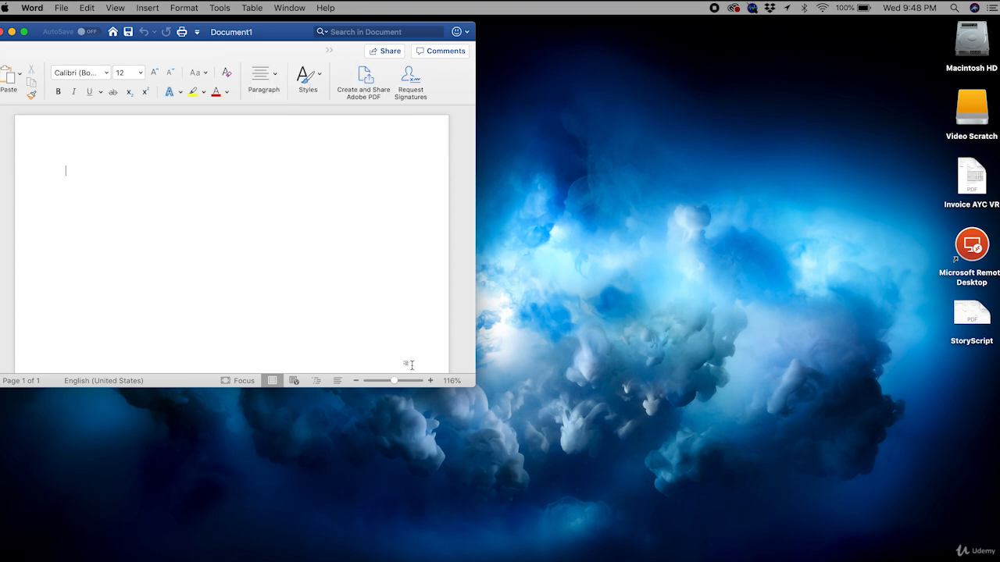
# Enlarge the document window to fill the desktop and set the page orientation to landscape.
pyautogui.moveTo(475, 386); pyautogui.dragTo(999, 561)
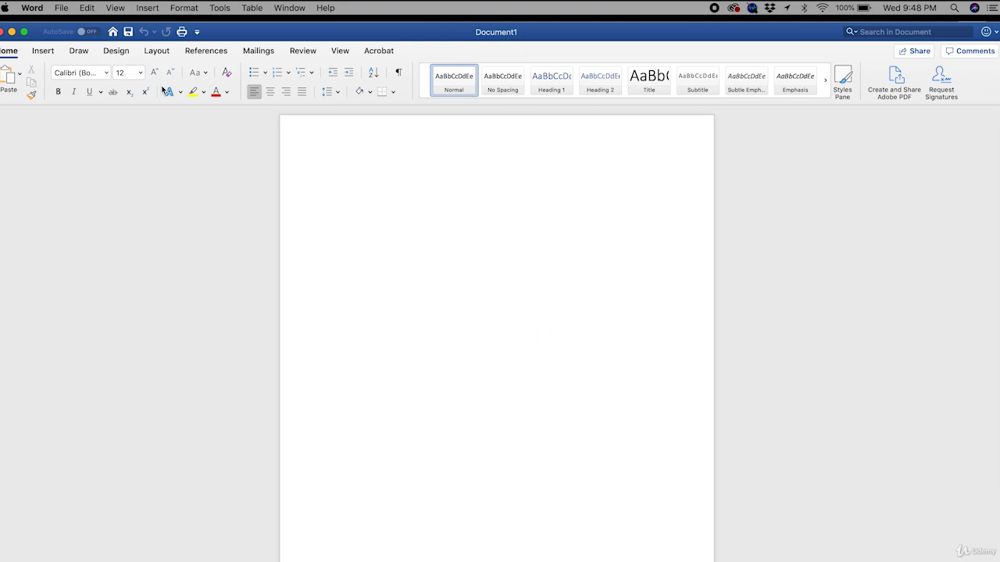
pyautogui.click(62, 7)
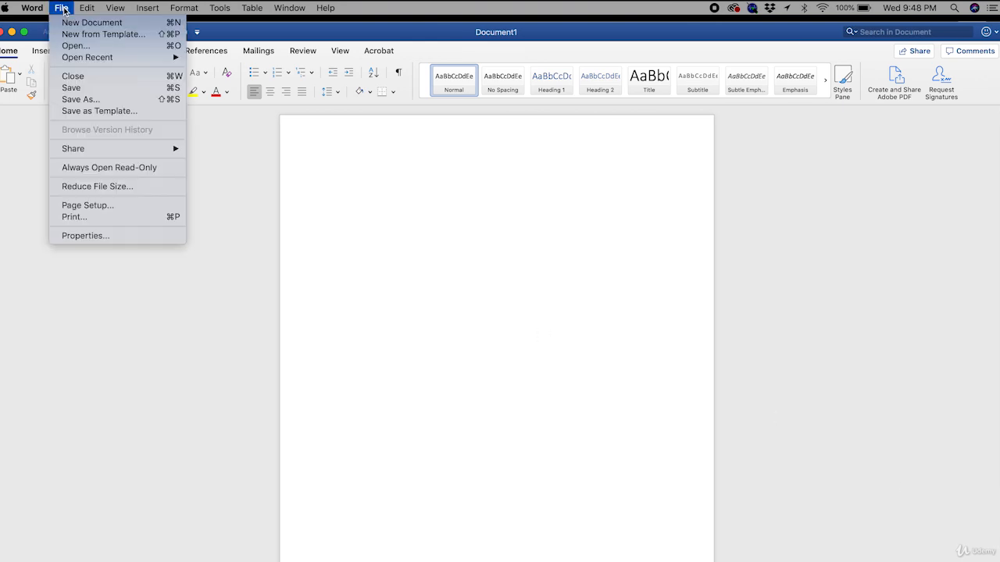
pyautogui.click(91, 206)
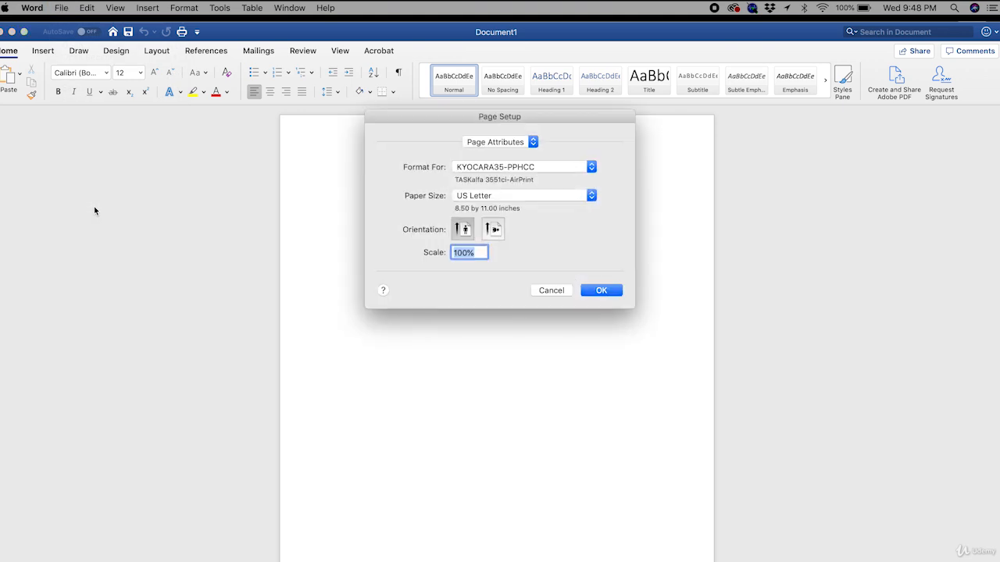
pyautogui.click(500, 230)
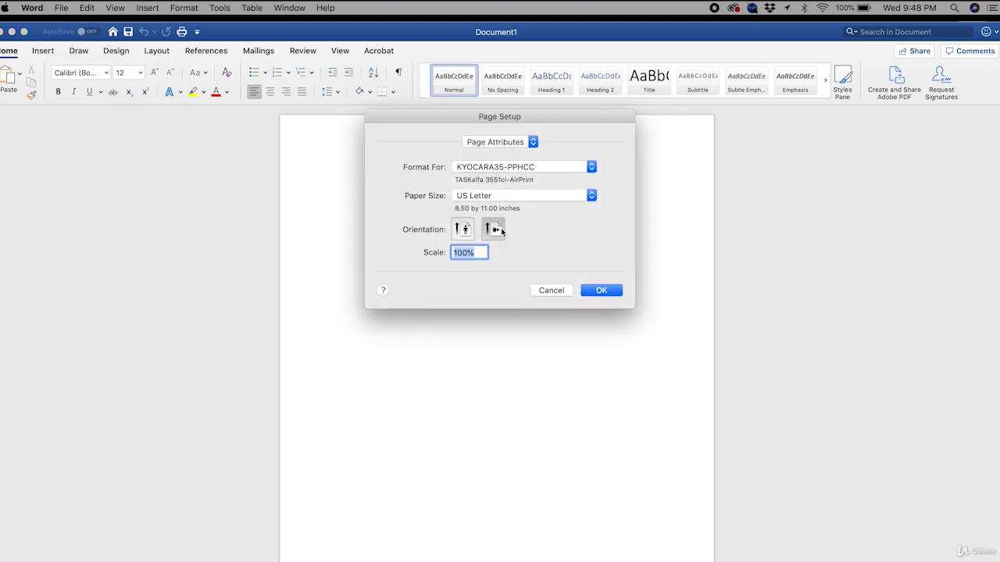
pyautogui.click(603, 291)
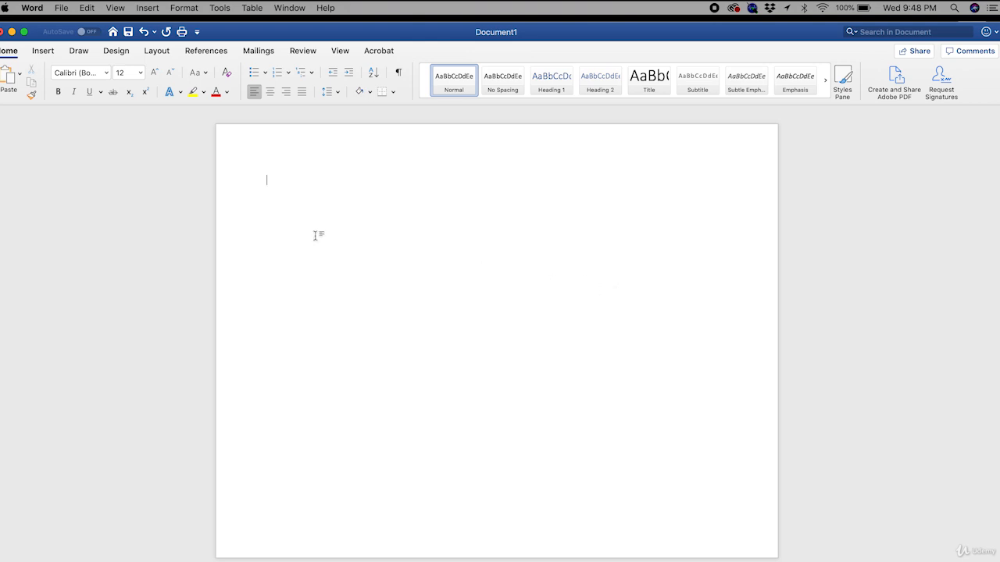
# Lay out the page in two columns with Narrow 0.5" margins.
pyautogui.click(155, 53)
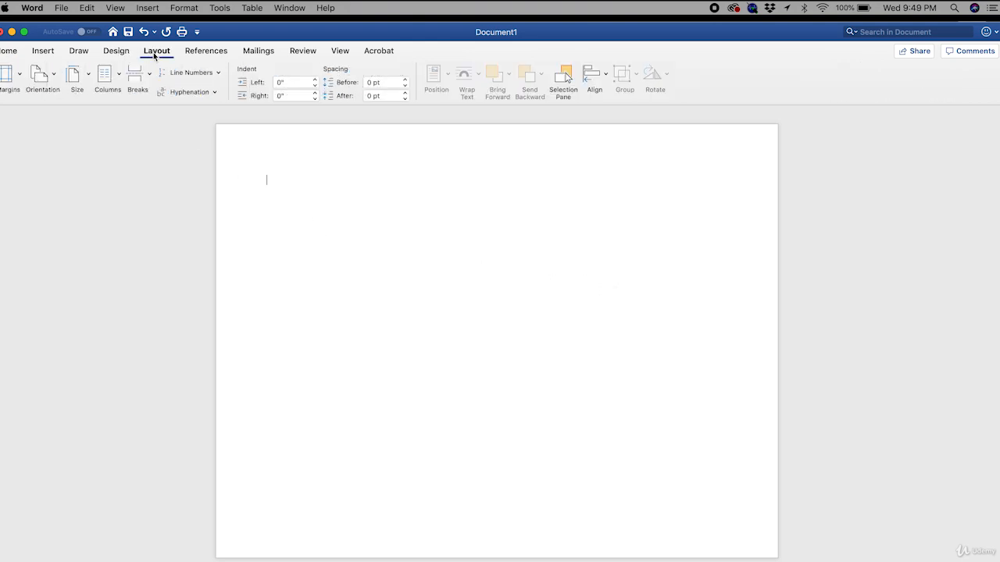
pyautogui.click(119, 75)
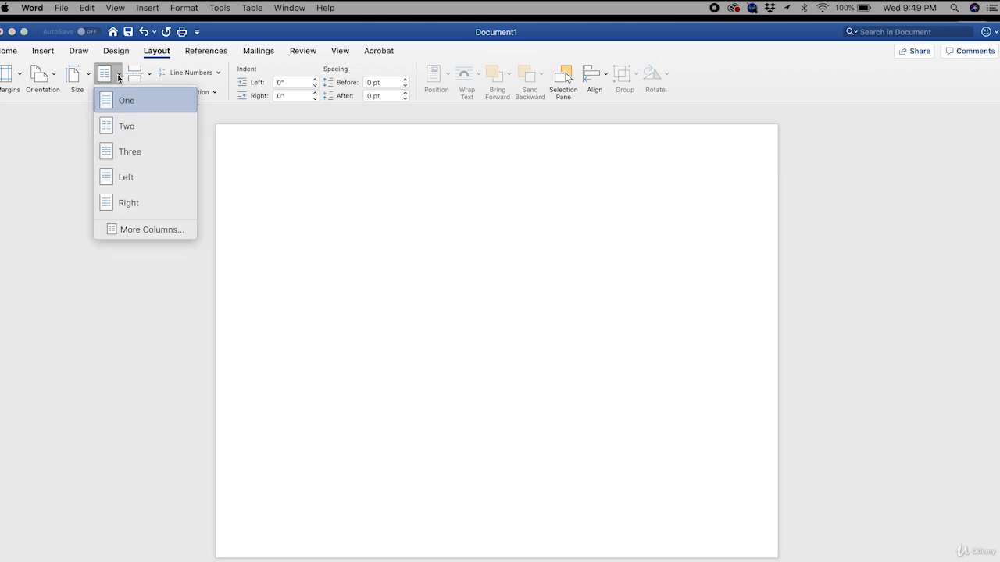
pyautogui.click(127, 126)
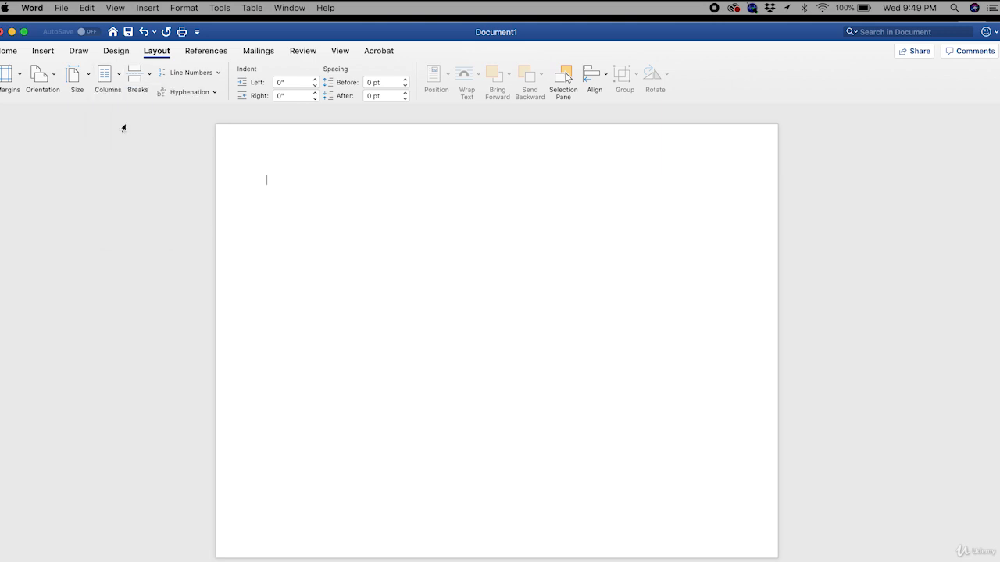
pyautogui.click(14, 74)
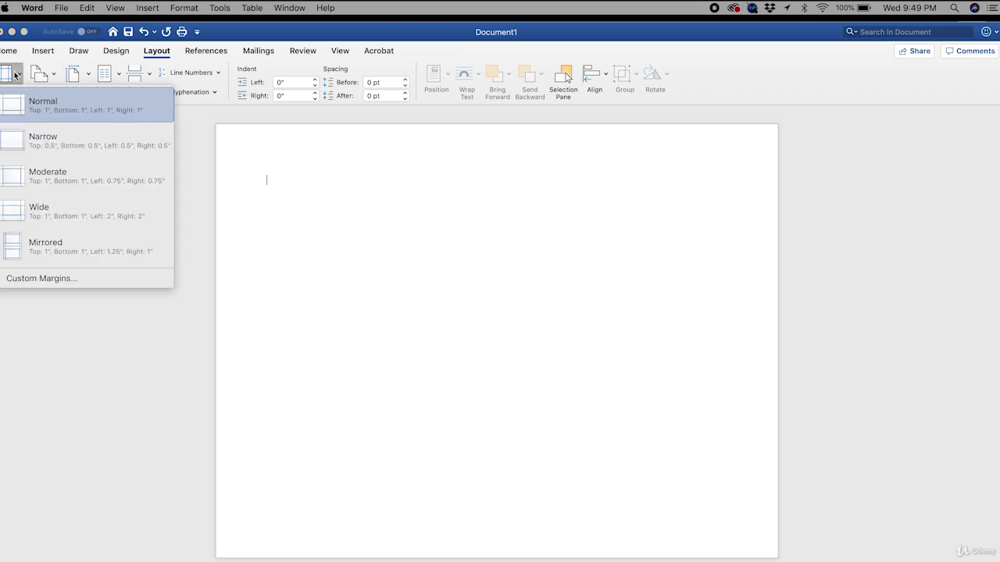
pyautogui.click(57, 144)
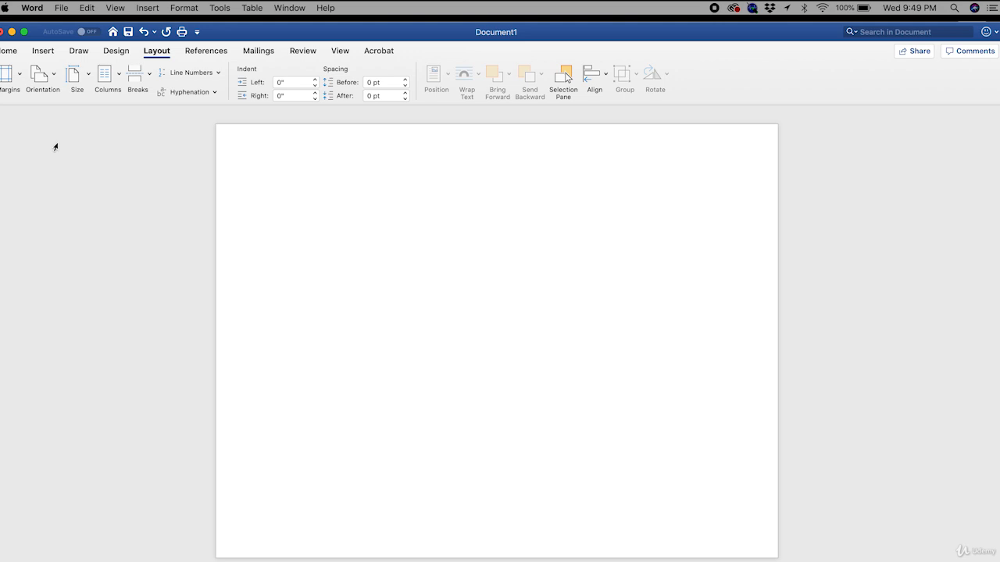
# Enter "Title" and "Date" on separate lines at the start of the page, followed by a blank line.
pyautogui.write('Title')
pyautogui.press('Return')
pyautogui.write('Date')
pyautogui.press('Return')
pyautogui.press('Return')
# Center the Title and Date lines within the first column.
pyautogui.moveTo(224, 157); pyautogui.dragTo(226, 169)
pyautogui.click(224, 175)
pyautogui.click(226, 156)
pyautogui.click(8, 51)
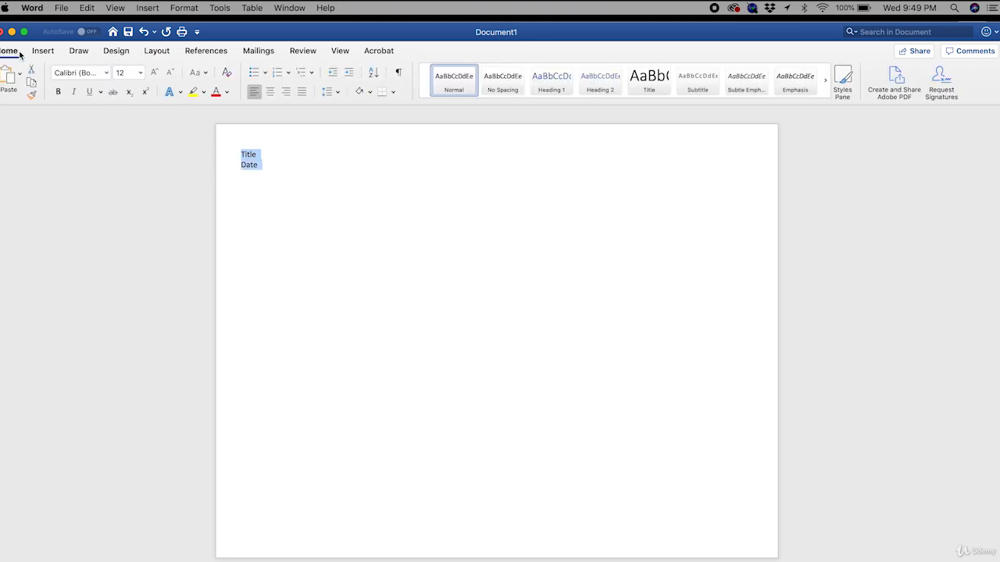
pyautogui.click(266, 92)
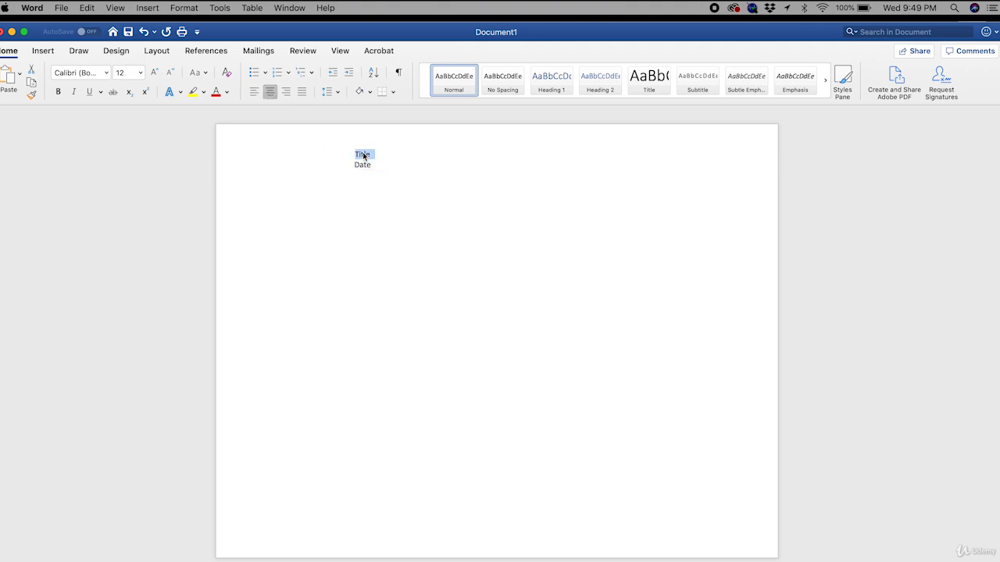
# Format the Title line as 16 pt bold.
pyautogui.click(140, 73)
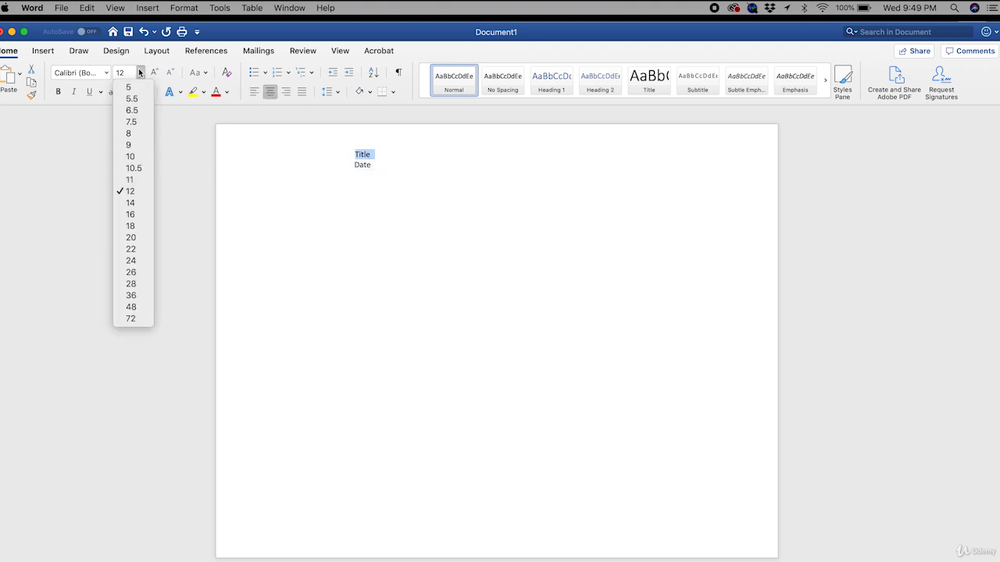
pyautogui.click(141, 215)
pyautogui.click(60, 92)
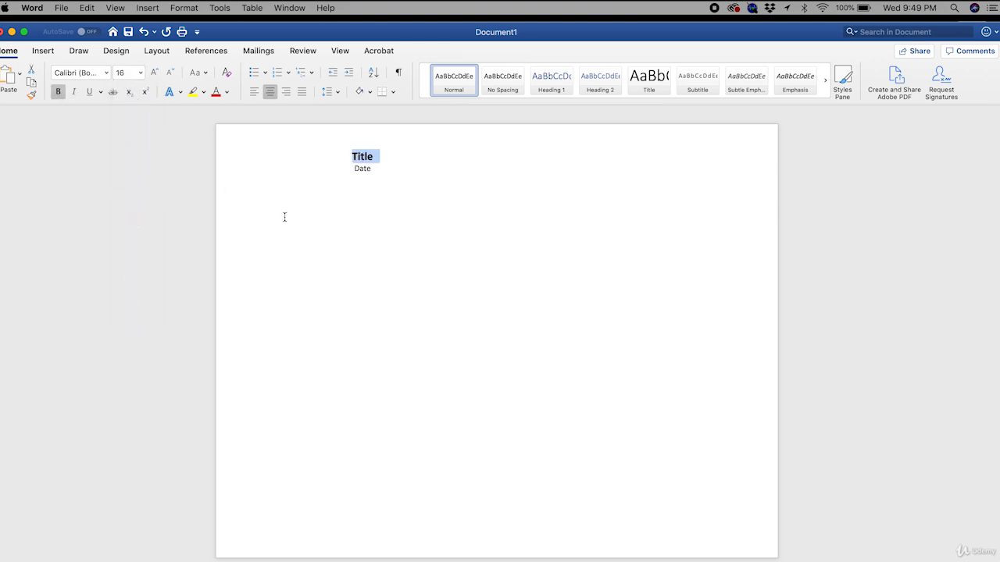
# Add a bold "Introduction" heading below the date, followed by a blank line in regular weight.
pyautogui.click(310, 205)
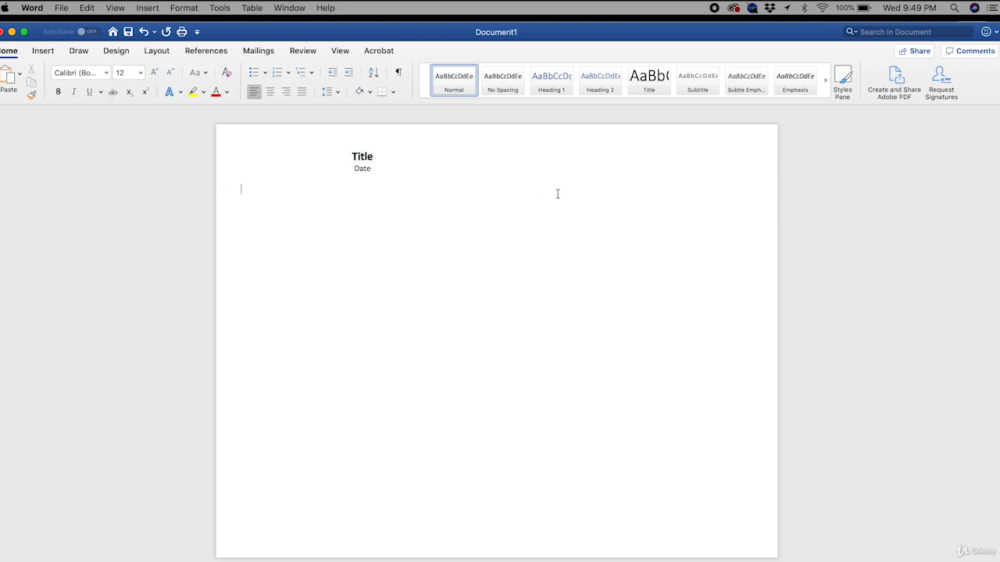
pyautogui.press('super+b')
pyautogui.write('Introduction')
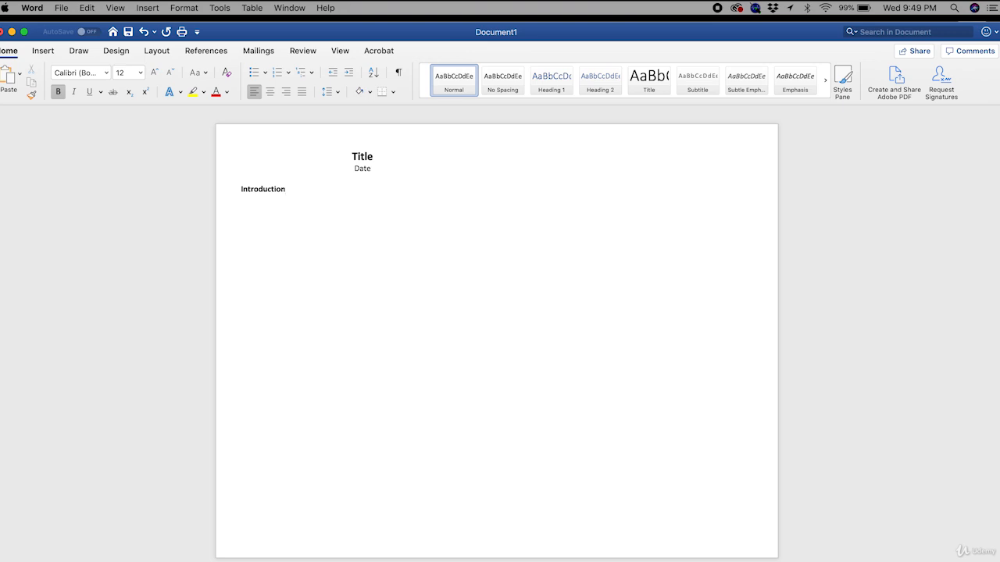
pyautogui.press('super+b')
pyautogui.press('Return')
pyautogui.press('Return')
# Start a bulleted list under Introduction with "Tell first introductory story" and "Relate introduction story to talk".
pyautogui.click(255, 72)
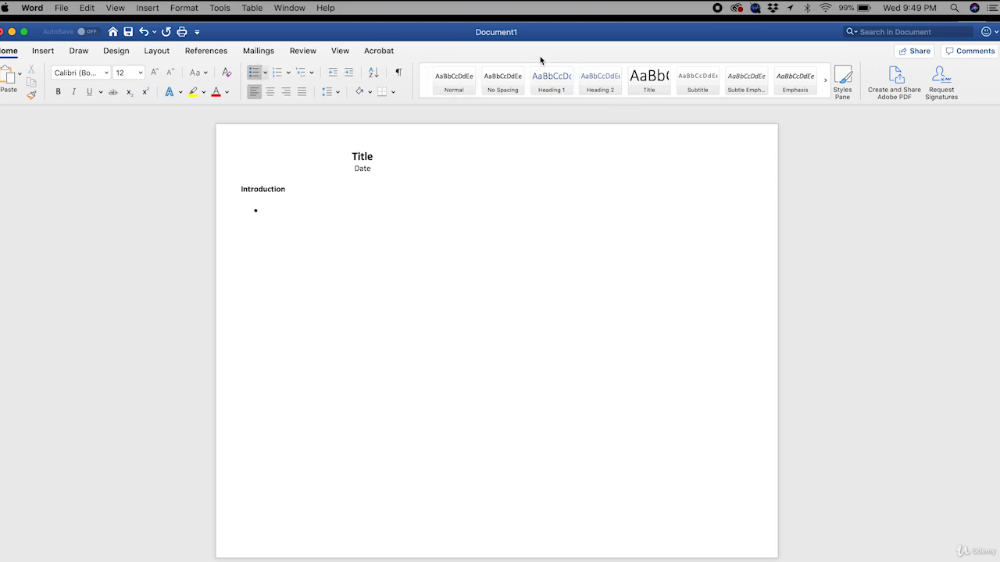
pyautogui.write('Tell first introductory story')
pyautogui.press('Return')
pyautogui.write('Re')
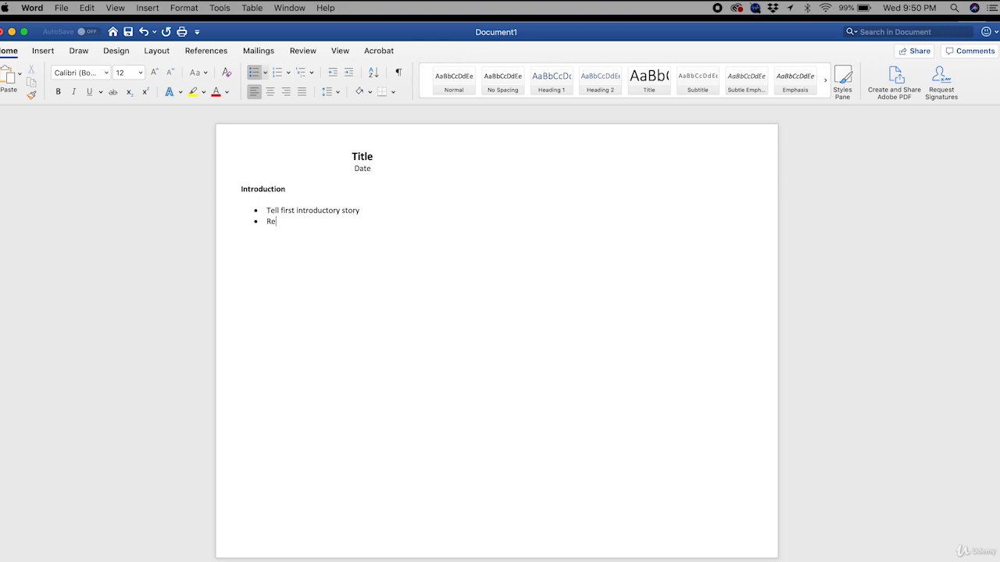
pyautogui.write('late introduction story to talk')
pyautogui.press('Return')
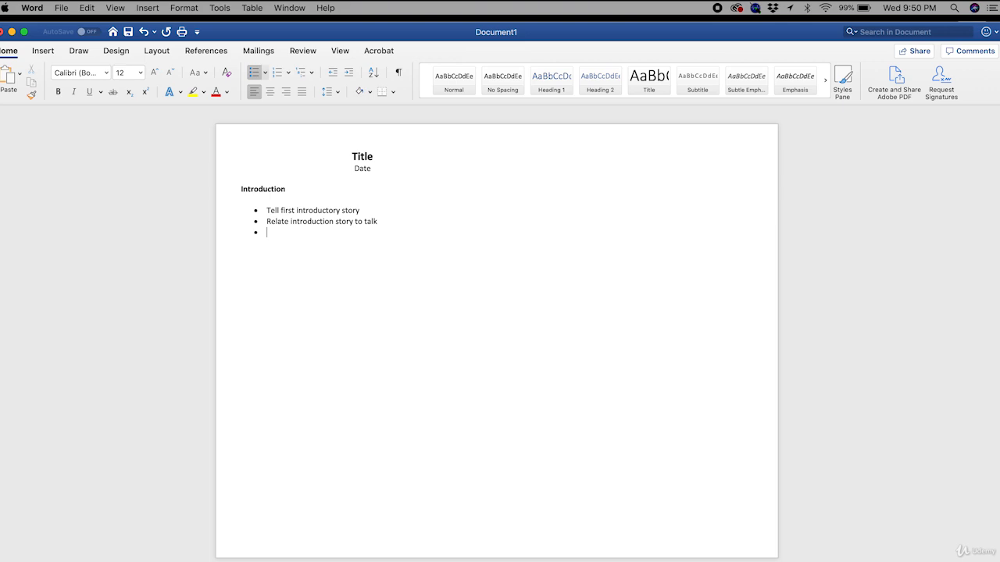
# Add a bold italic bullet "State Objective Statement Here" and end the Introduction list.
pyautogui.click(61, 91)
pyautogui.click(78, 93)
pyautogui.write('State')
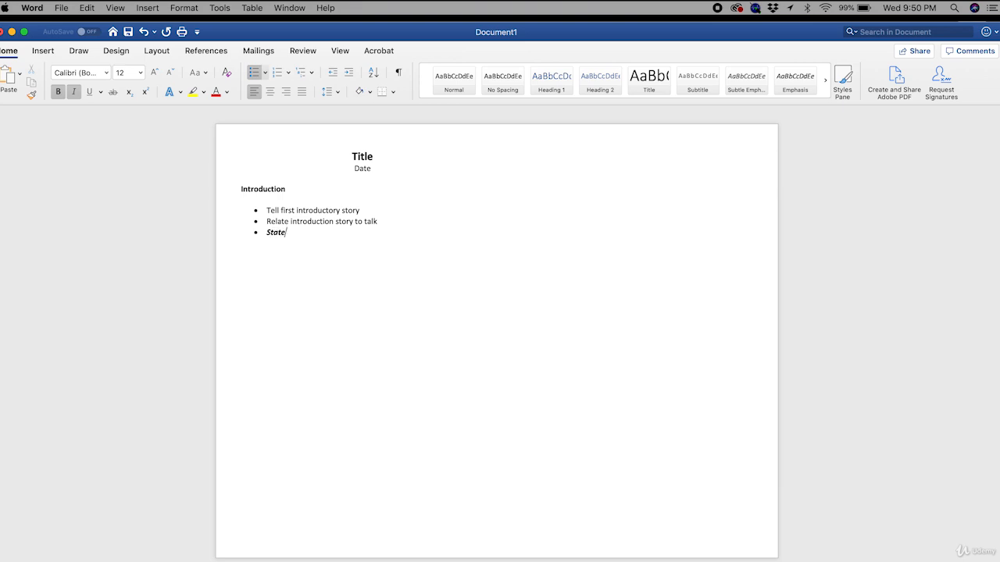
pyautogui.write(' Objective Statement Here')
pyautogui.press('Return')
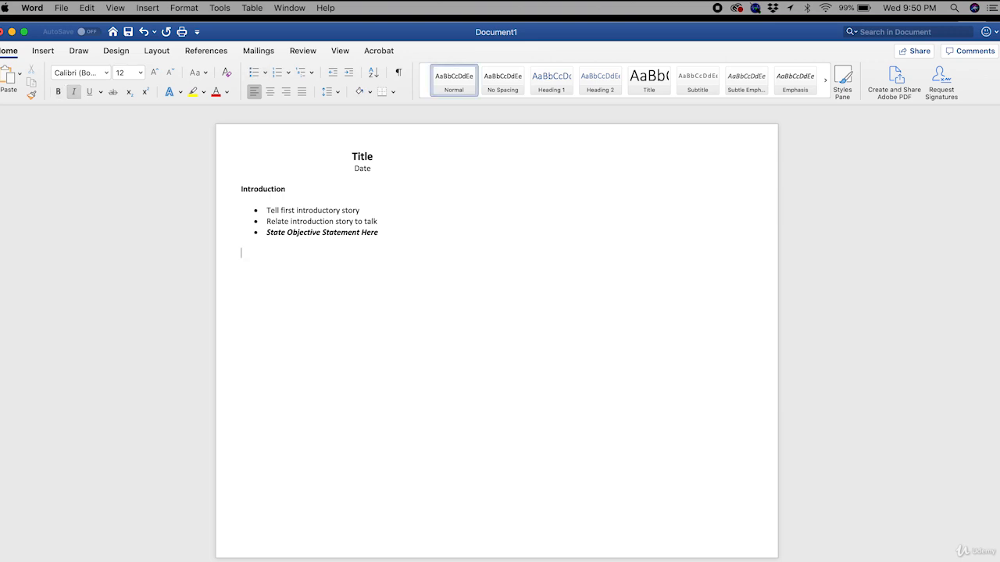
# Add a bold "Point #1" heading below the Introduction section, followed by a blank line in regular weight.
pyautogui.write('Point #1')
pyautogui.press('super+b')
pyautogui.press('Return')
pyautogui.press('Return')
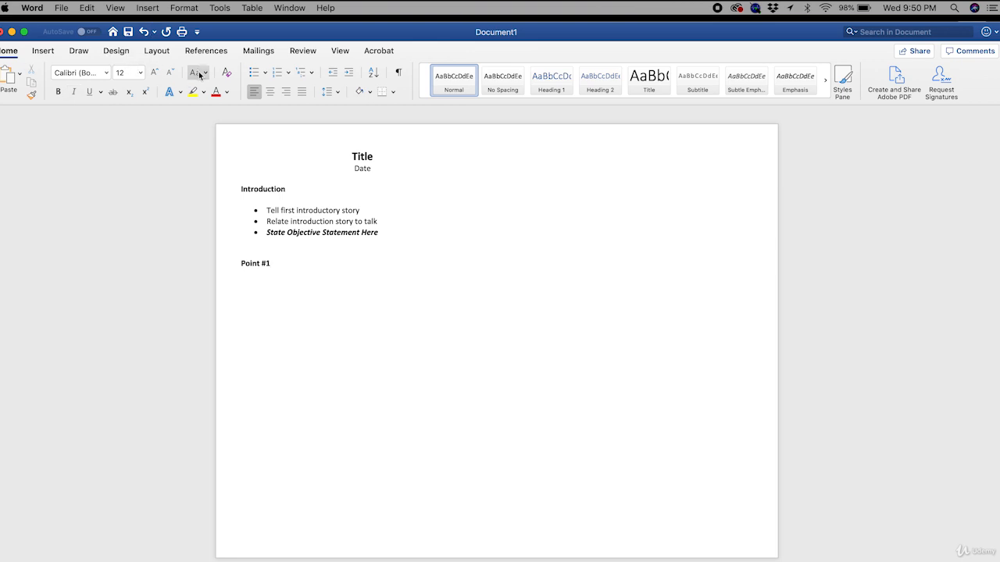
# Add bullets under Point #1 reading "Make point #1", "Explain point #1" and "Give an example of point #1".
pyautogui.click(253, 76)
pyautogui.write('Make ')
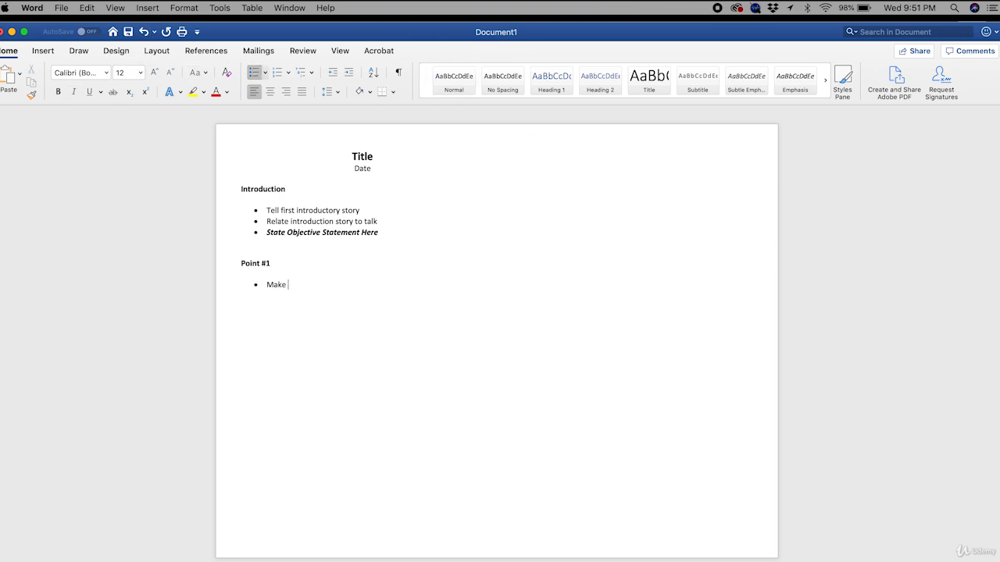
pyautogui.write('point #')
pyautogui.write('1 ')
pyautogui.write('Explain p')
pyautogui.write('oint #')
pyautogui.write('1')
pyautogui.write('Give an e')
pyautogui.write('xample')
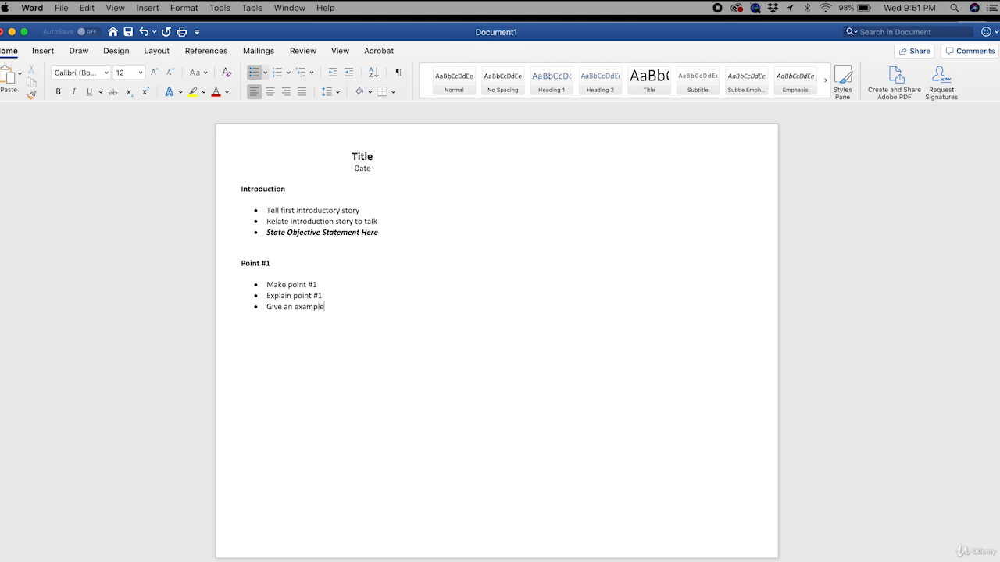
pyautogui.write(' of point #1')
# Add a bold italic bullet "Connect point #1 to Objective Statement" and end the Point #1 list.
pyautogui.press('super+b')
pyautogui.press('super+i')
pyautogui.write('Connect point #1 to Ob')
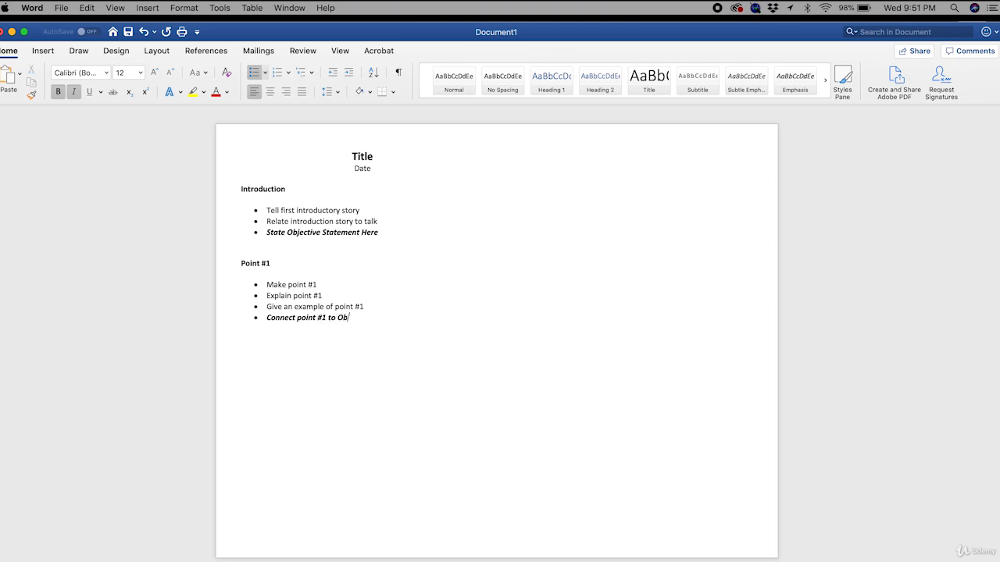
pyautogui.write('jective Statement')
pyautogui.press('Return')
pyautogui.press('Return')
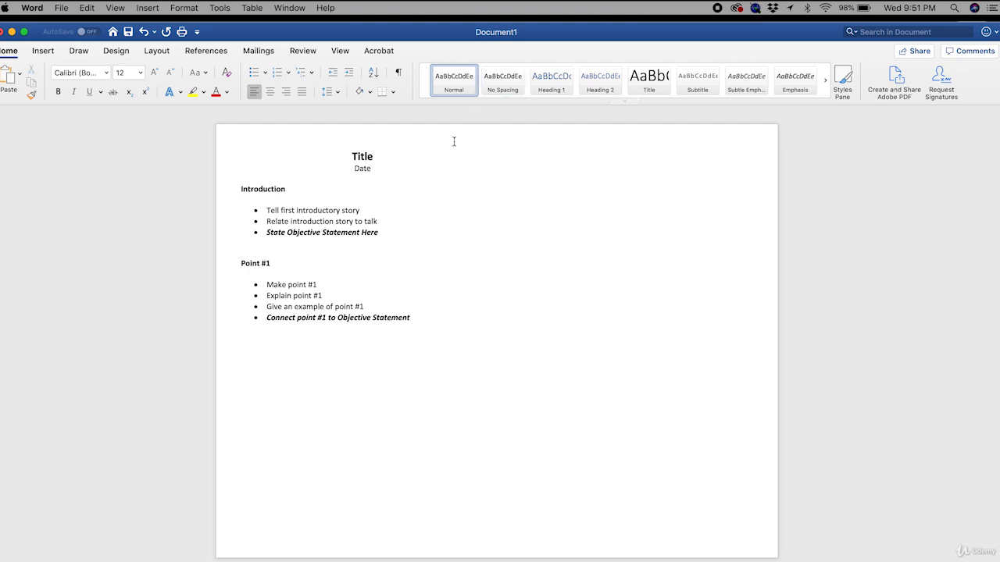
# Copy the whole Point #1 section, heading and bullets, and paste it below the original.
pyautogui.moveTo(239, 263); pyautogui.dragTo(424, 321)
pyautogui.press('super+c')
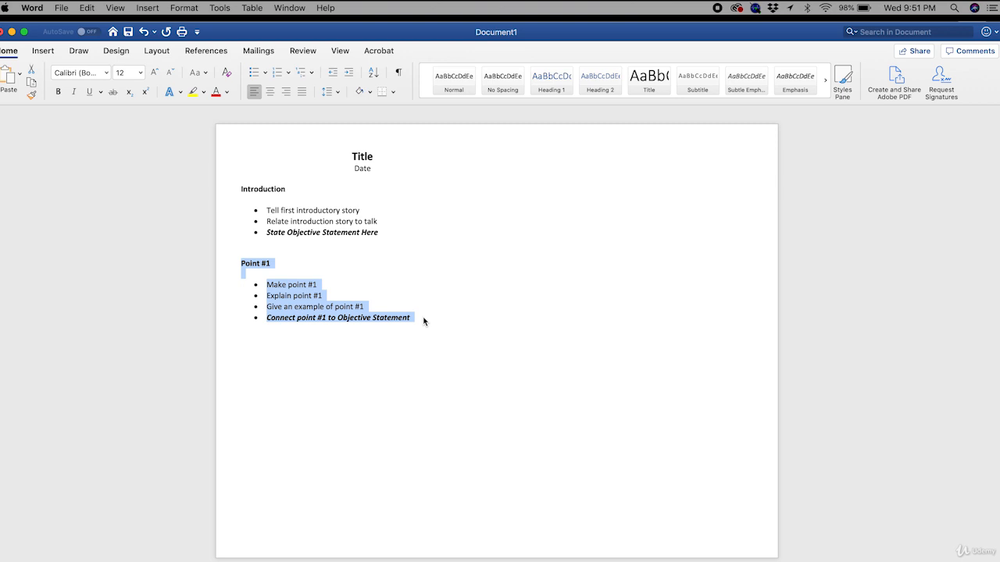
pyautogui.click(381, 353)
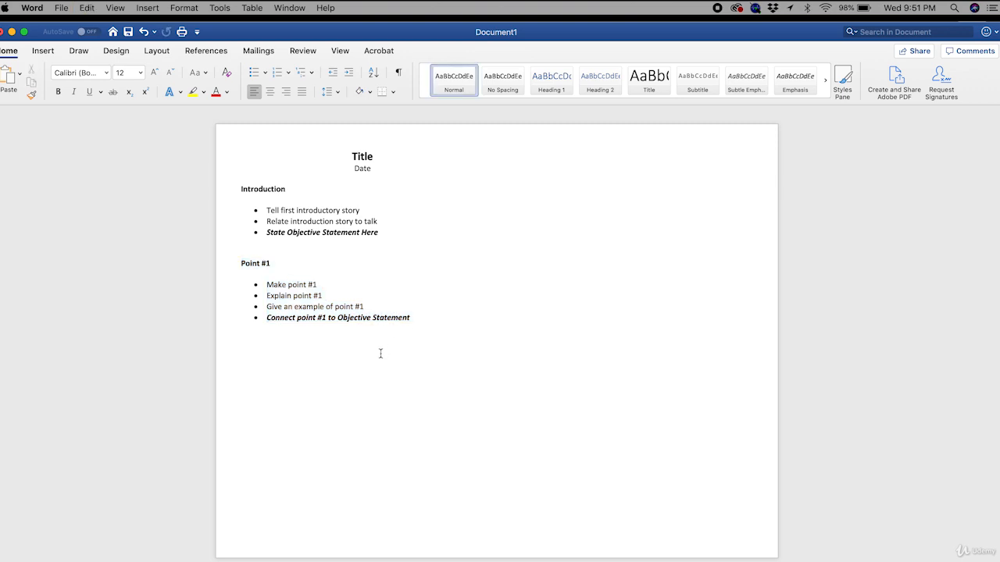
pyautogui.press('super+v')
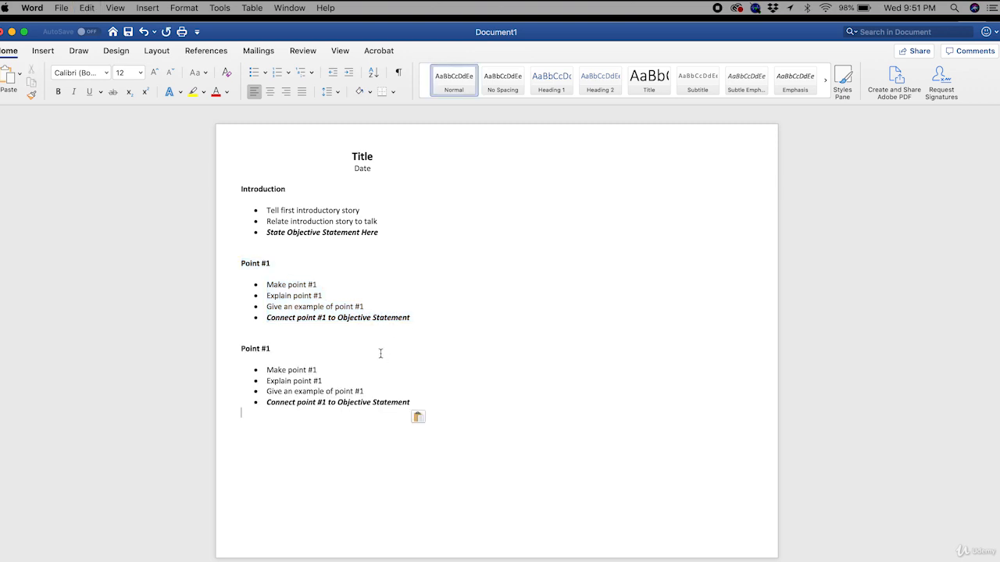
# Change the point number to #2 in the heading and all four bullets of the pasted section.
pyautogui.click(280, 349)
pyautogui.press('BackSpace')
pyautogui.write('2')
pyautogui.click(332, 373)
pyautogui.press('BackSpace')
pyautogui.write('2')
pyautogui.press('BackSpace')
pyautogui.write('2')
pyautogui.press('BackSpace')
pyautogui.write('2')
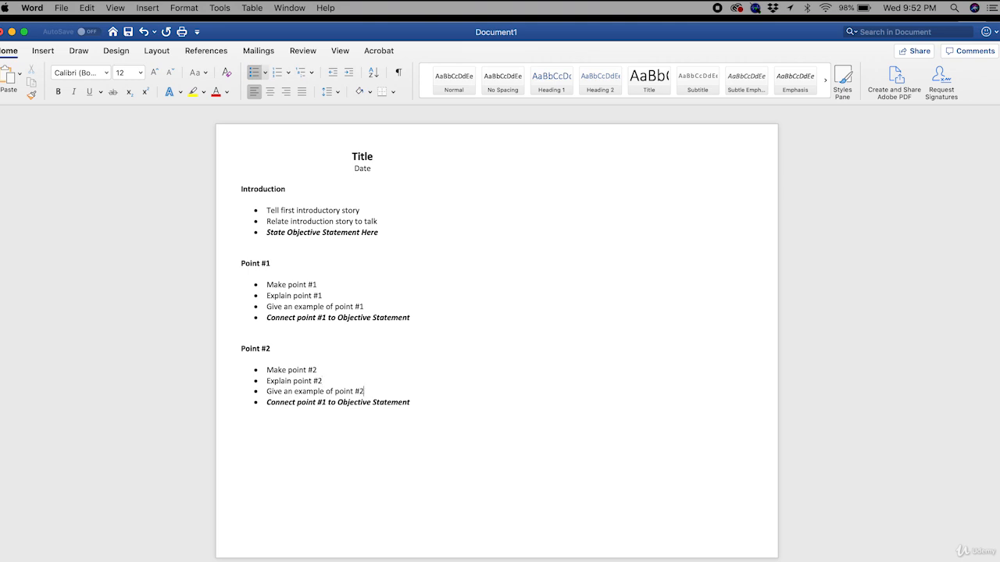
pyautogui.click(327, 402)
pyautogui.press('BackSpace')
pyautogui.write('2')
# Paste another copy of the Point #1 section below Point #2, separated by a blank line.
pyautogui.click(430, 416)
pyautogui.press('Return')
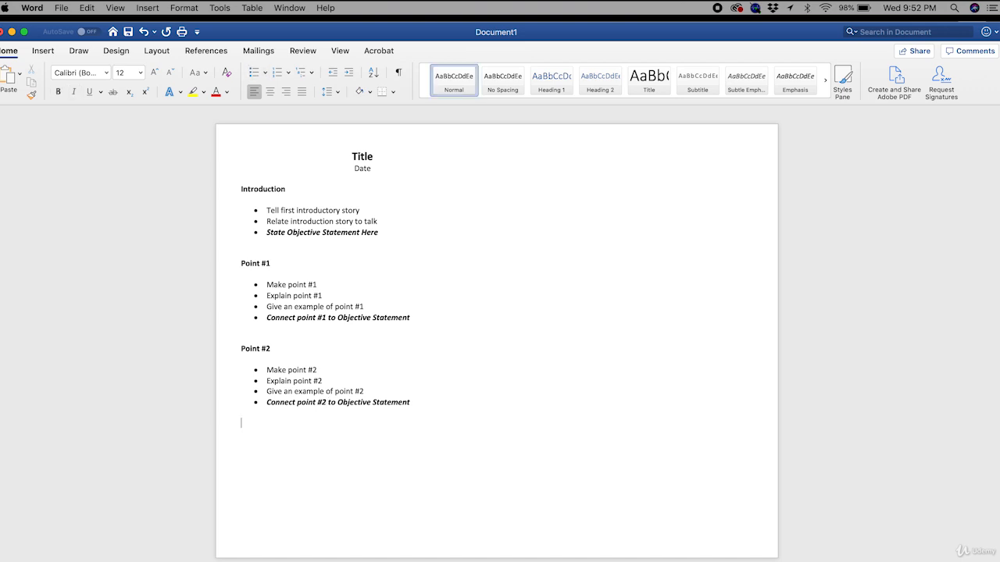
pyautogui.press('super+v')
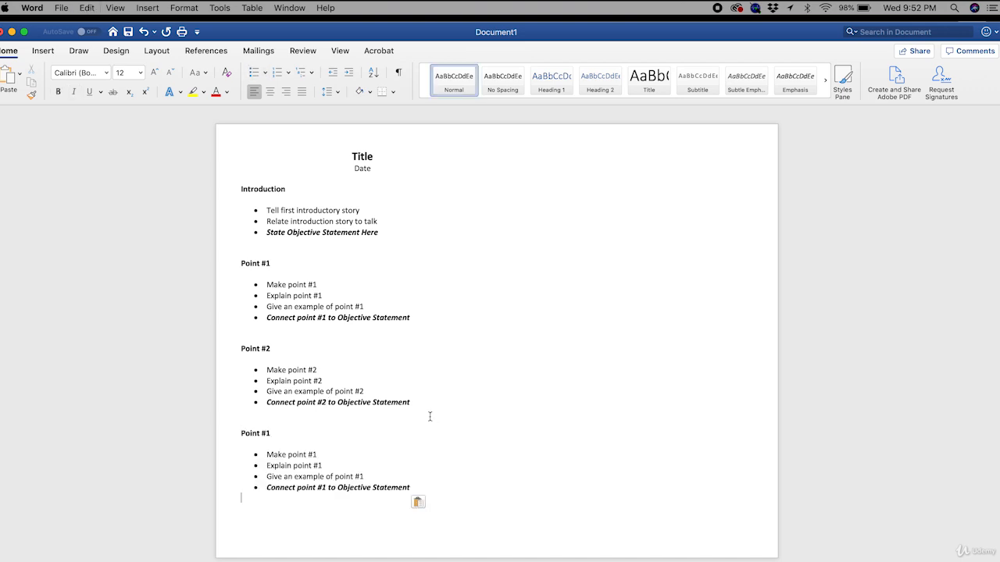
# Change the point number to #3 in the newest section's heading and its "Make point" and "Explain point" bullets.
pyautogui.click(287, 437)
pyautogui.press('BackSpace')
pyautogui.write('3')
pyautogui.click(327, 455)
pyautogui.press('BackSpace')
pyautogui.write('3')
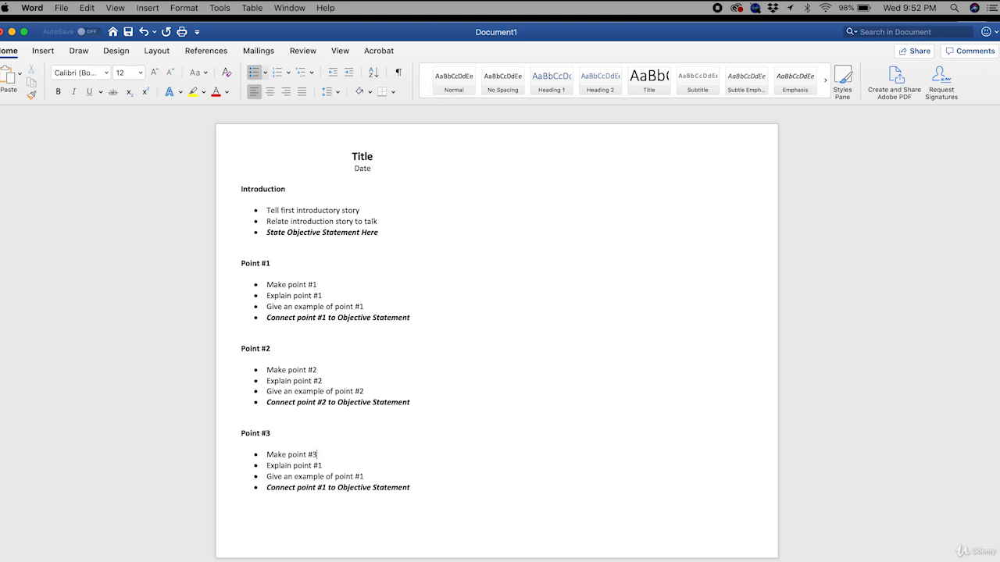
pyautogui.click(342, 466)
pyautogui.press('BackSpace')
pyautogui.write('3')
# Replace Point #3's example bullet with "Tell a story that demonstrates point #3" and renumber its "Connect point" bullet to #3.
pyautogui.moveTo(267, 477); pyautogui.dragTo(364, 476)
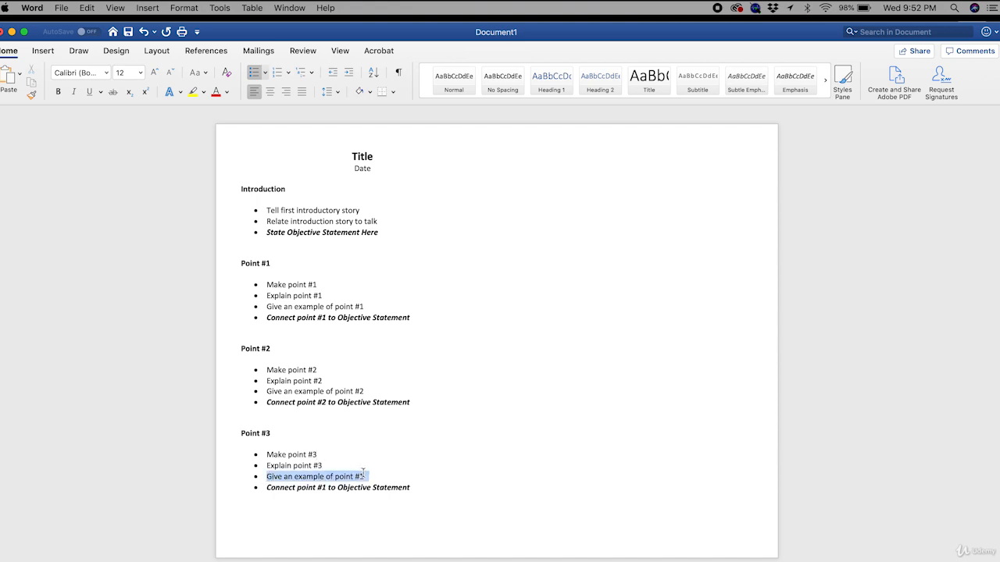
pyautogui.write('Tell')
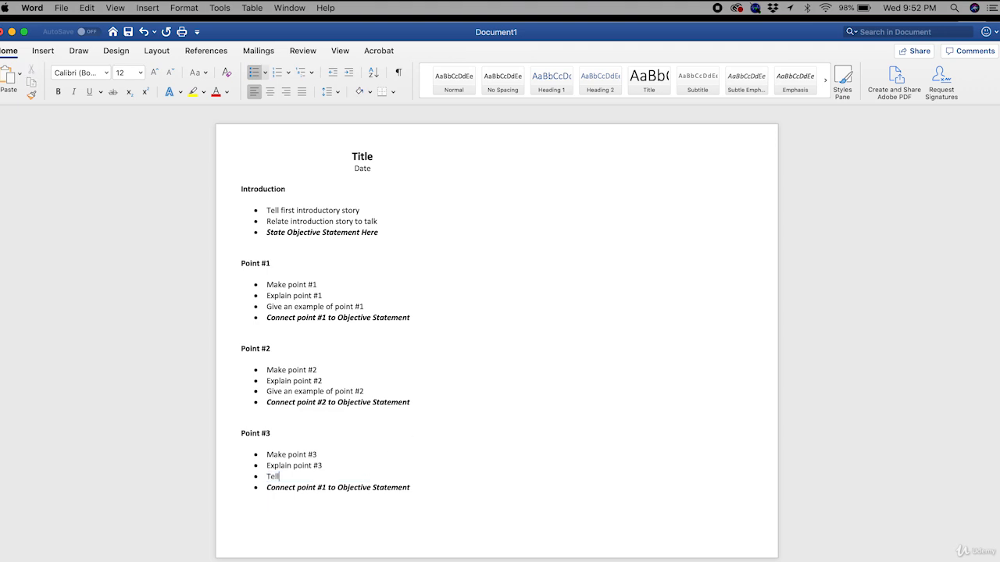
pyautogui.write(' a story that demonstrates point #3')
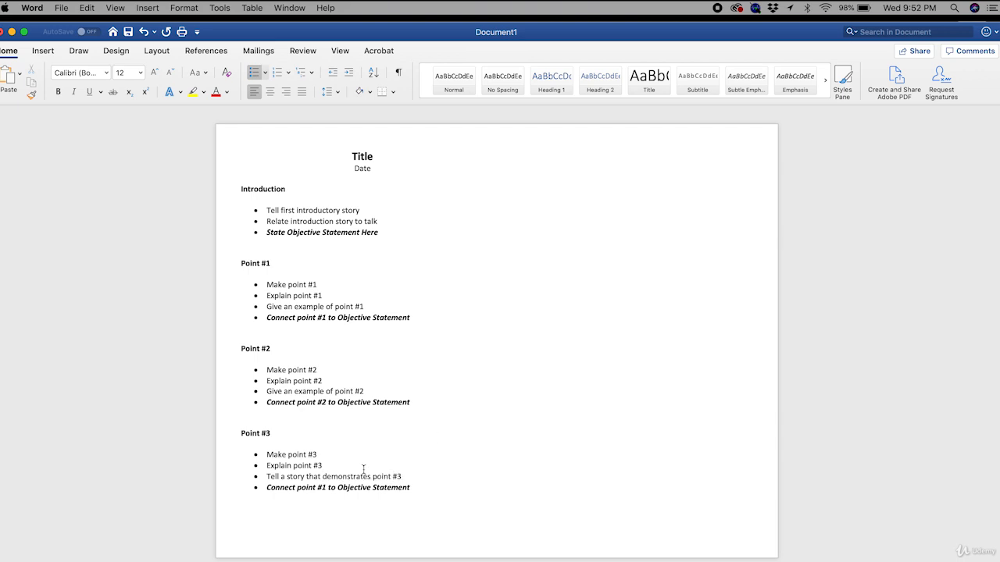
pyautogui.click(323, 488)
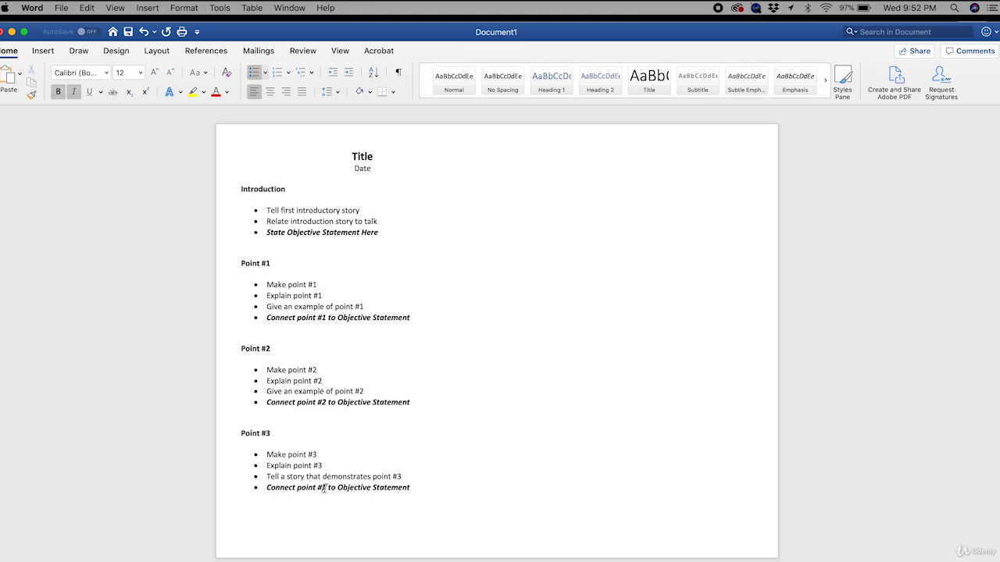
pyautogui.press('BackSpace')
pyautogui.write('3')
# Paste another copy of the Point #1 section below Point #3 and change the number to #4 in its heading and all four bullets.
pyautogui.click(390, 518)
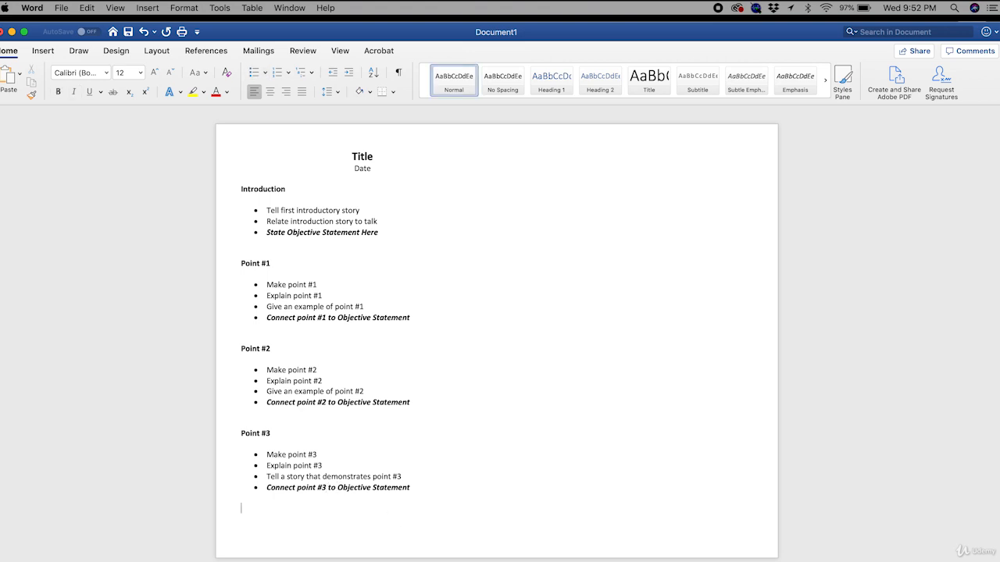
pyautogui.press('super+v')
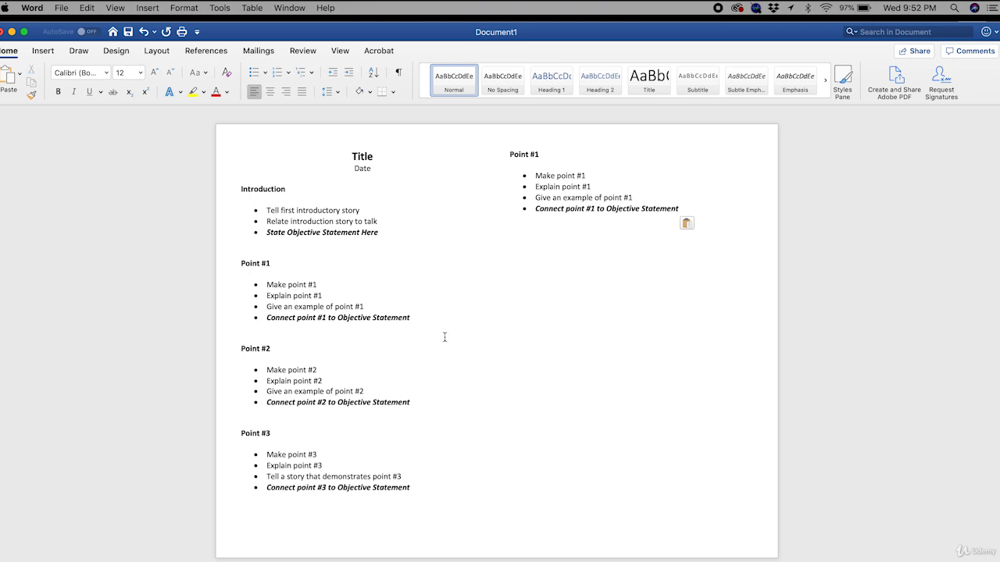
pyautogui.click(546, 154)
pyautogui.press('BackSpace')
pyautogui.write('4')
pyautogui.click(604, 177)
pyautogui.press('BackSpace')
pyautogui.write('4')
pyautogui.click(622, 187)
pyautogui.press('BackSpace')
pyautogui.write('4')
pyautogui.press('BackSpace')
pyautogui.write('4')
pyautogui.click(596, 208)
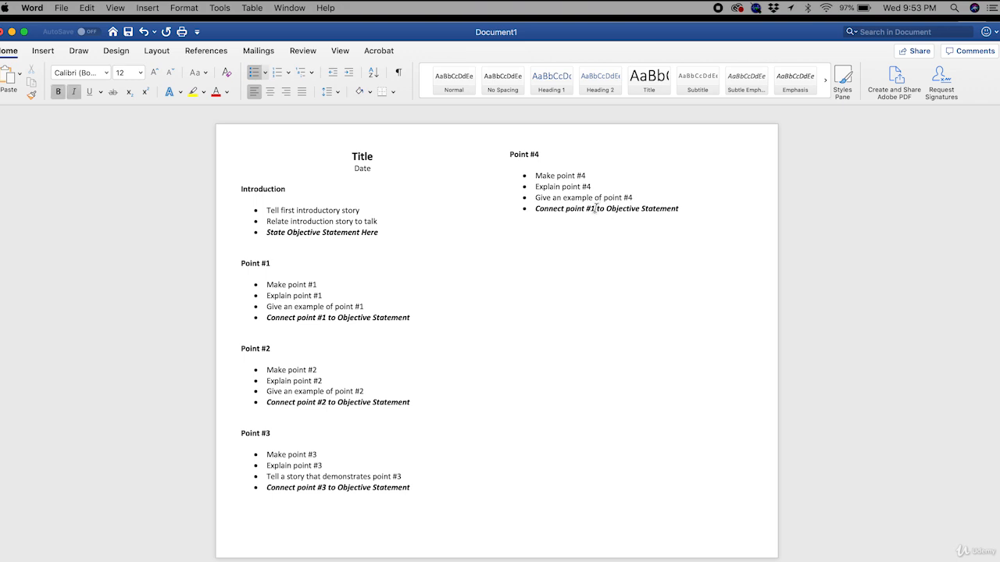
pyautogui.press('BackSpace')
pyautogui.write('4')
# Paste two more copies of the Point #1 section below Point #4 and renumber their headings to Point #5 and Point #6.
pyautogui.press('Return')
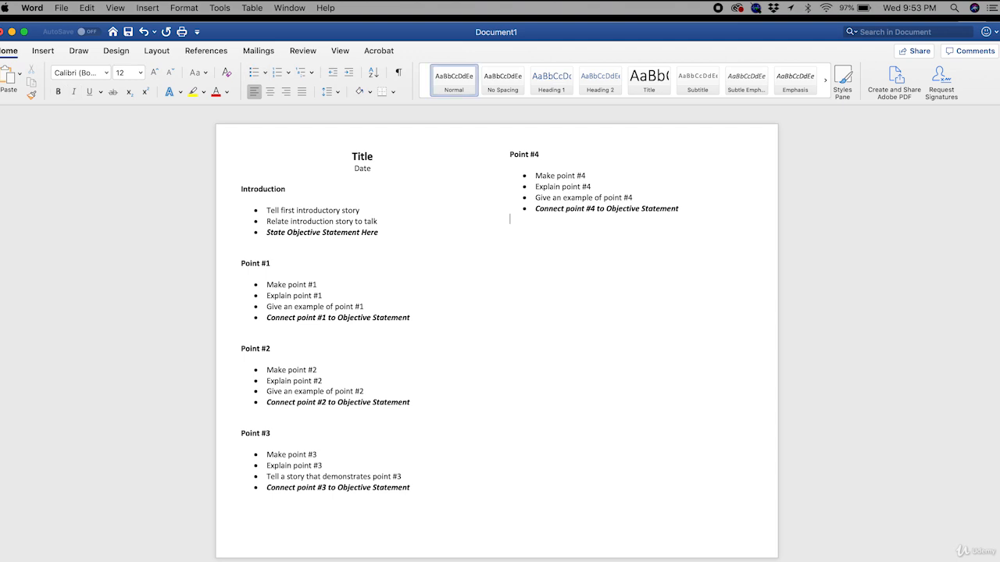
pyautogui.press('super+v')
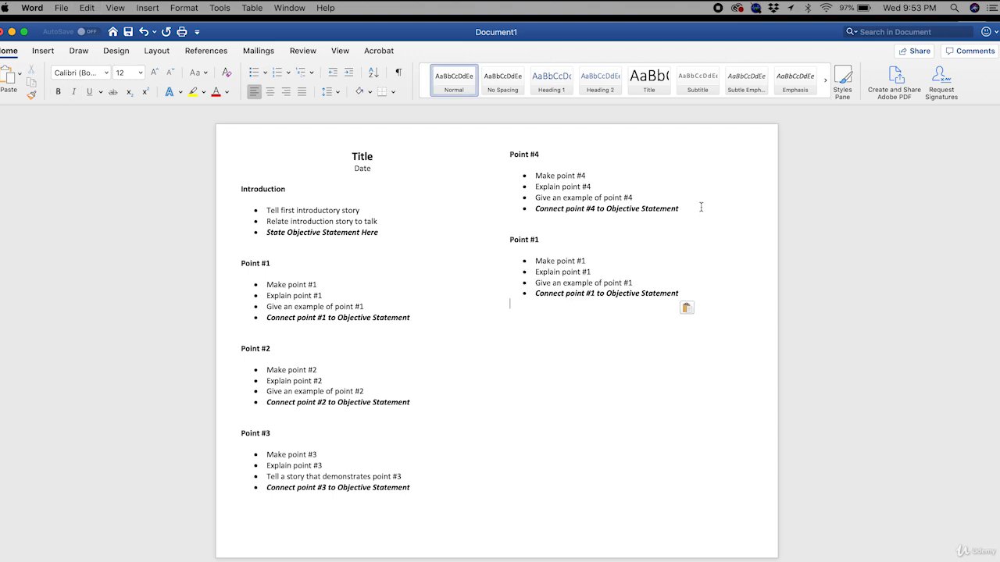
pyautogui.press('super+v')
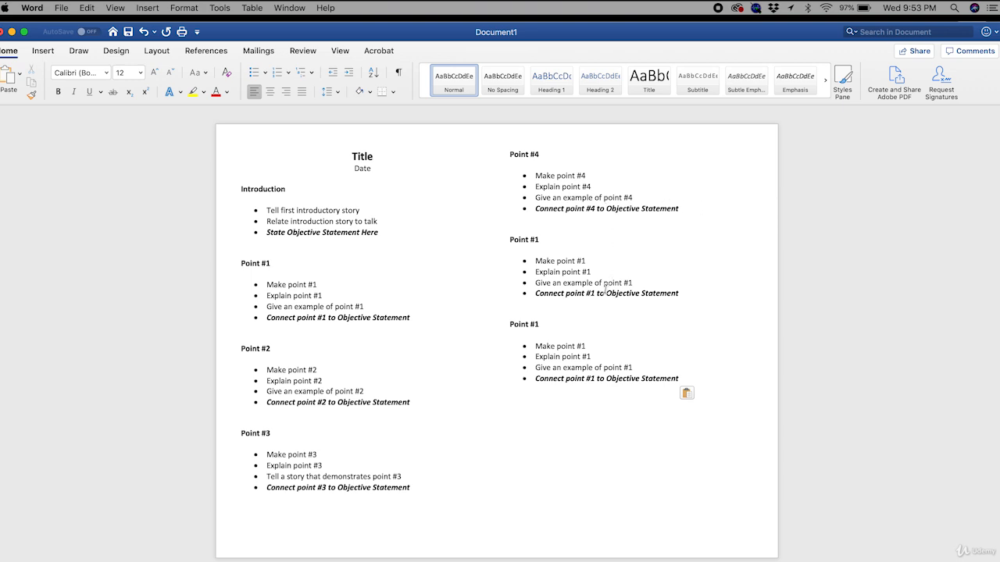
pyautogui.press('BackSpace')
pyautogui.write('5')
pyautogui.click(557, 323)
pyautogui.press('BackSpace')
pyautogui.write('6')
# Add a bold "Conclusion" heading below the Point #6 section.
pyautogui.click(593, 420)
pyautogui.press('super+b')
pyautogui.write('Conclusion')
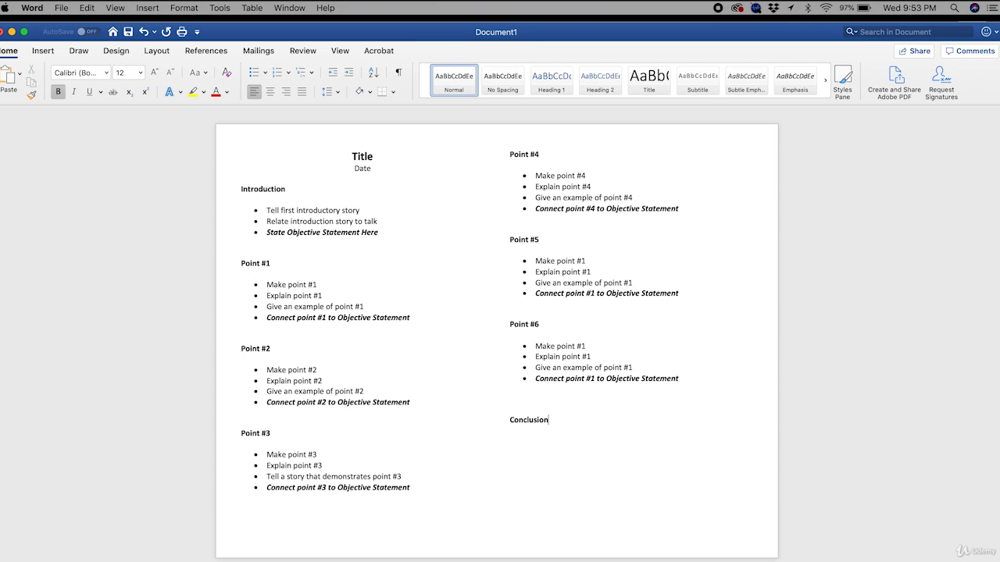
pyautogui.press('super+b')
pyautogui.press('Return')
# Add the bullets "Tell conclusion story" and "Or... give concluding example" under the Conclusion heading.
pyautogui.click(254, 74)
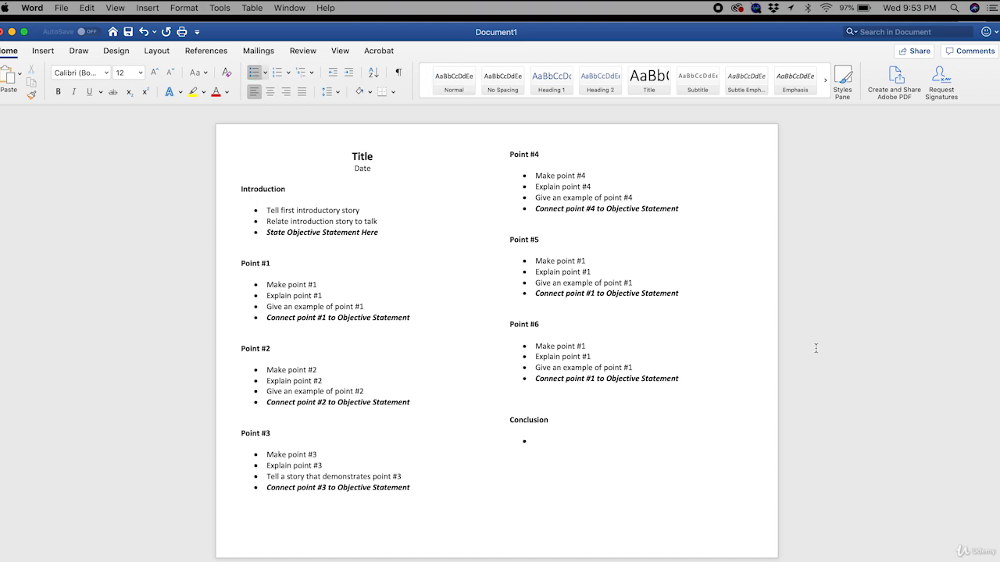
pyautogui.write('Tell')
pyautogui.write(' conclusion')
pyautogui.write(' story')
pyautogui.write('Or..')
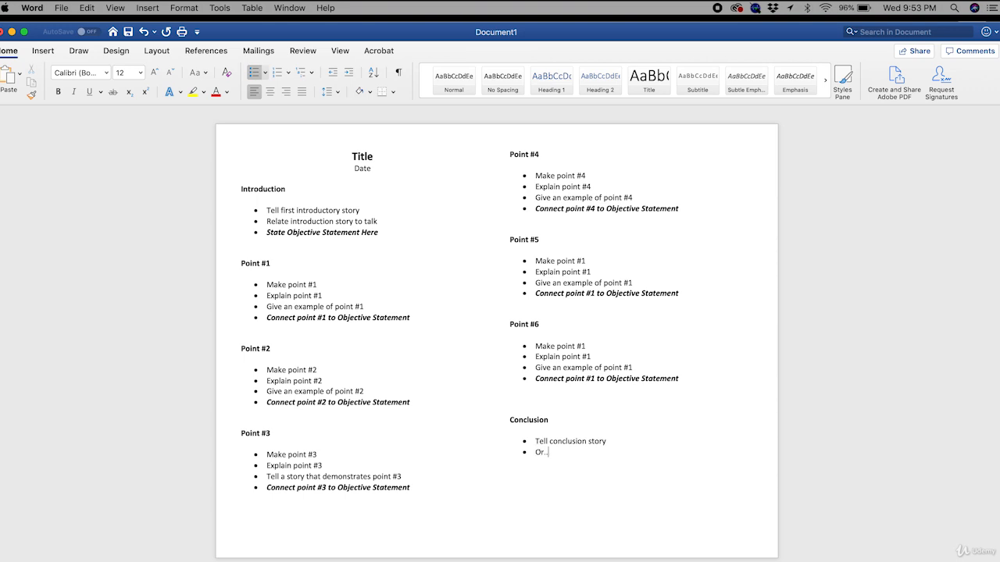
pyautogui.write('.')
pyautogui.write(' give concluding ex')
pyautogui.write('ample')
# Add a bold italic bullet reading "Tie all points together to Objective Statement" at the end of the Conclusion section.
pyautogui.press('super+b')
pyautogui.press('super+i')
pyautogui.write('Tie all points together')
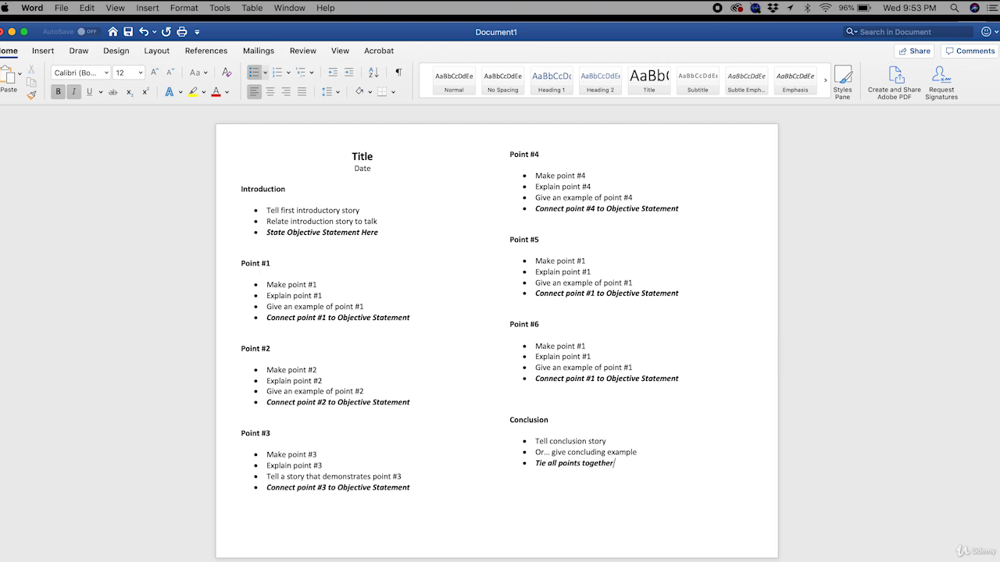
pyautogui.write(' to Objective Statement')
# Add a centred line reading "Event / Place" directly below the Date line.
pyautogui.click(380, 168)
pyautogui.press('Return')
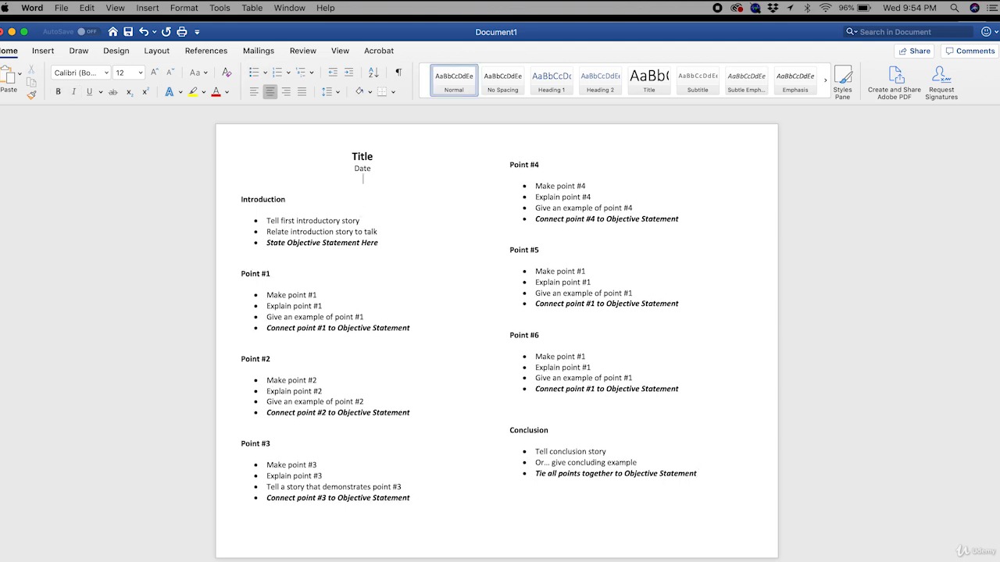
pyautogui.write('Event / Place')
# Start saving the outline with Save As and choose the Desktop as its location.
pyautogui.click(156, 50)
pyautogui.click(61, 7)
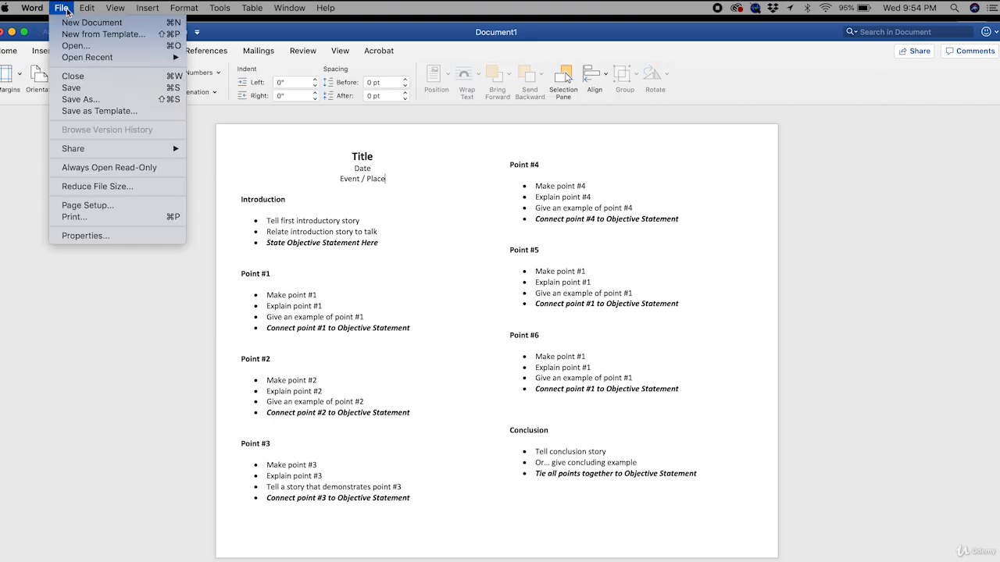
pyautogui.click(95, 100)
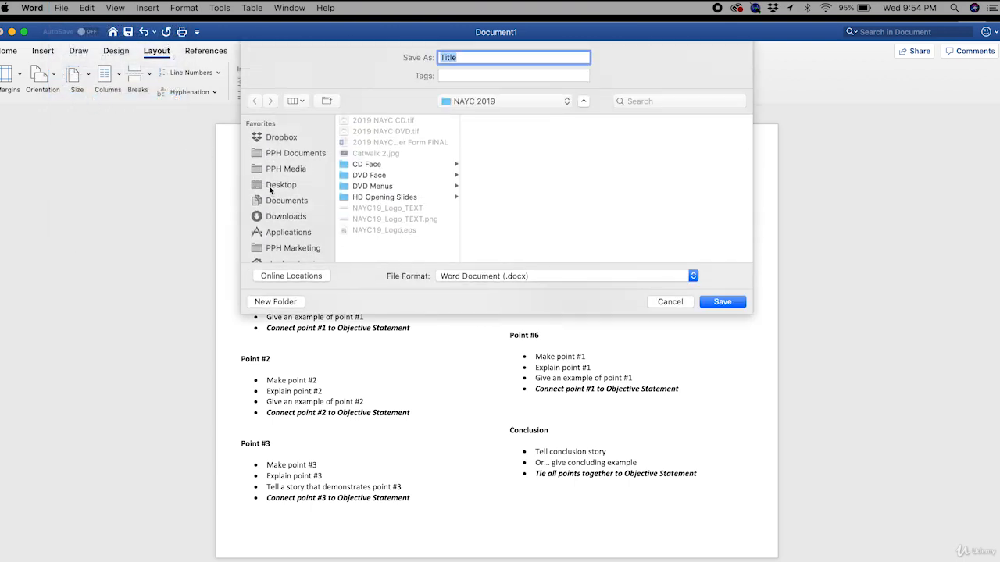
pyautogui.click(273, 187)
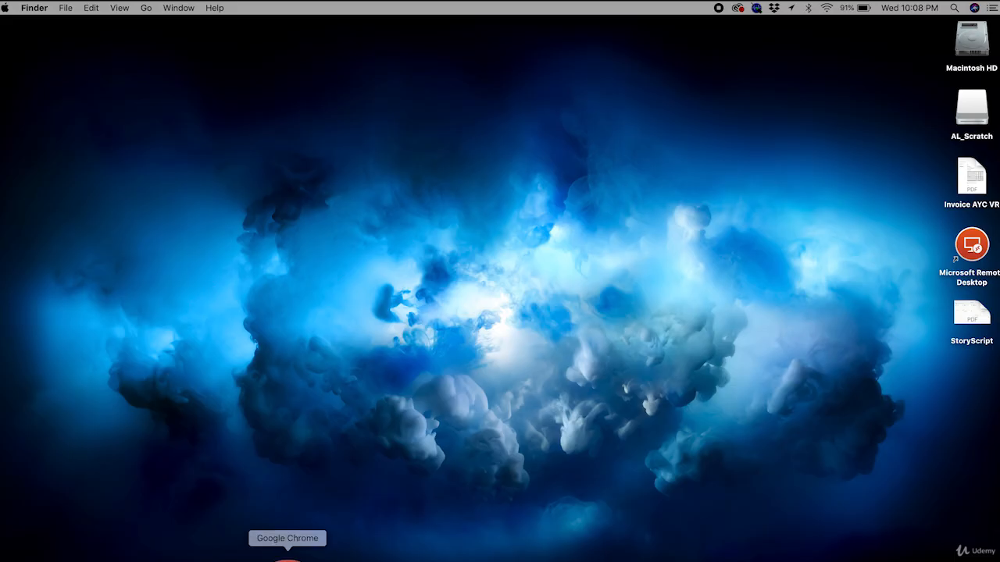
# Switch to Google Chrome, go to Google Docs at docs.google.com/document/u/0/ and create a blank document.
pyautogui.click(274, 560)
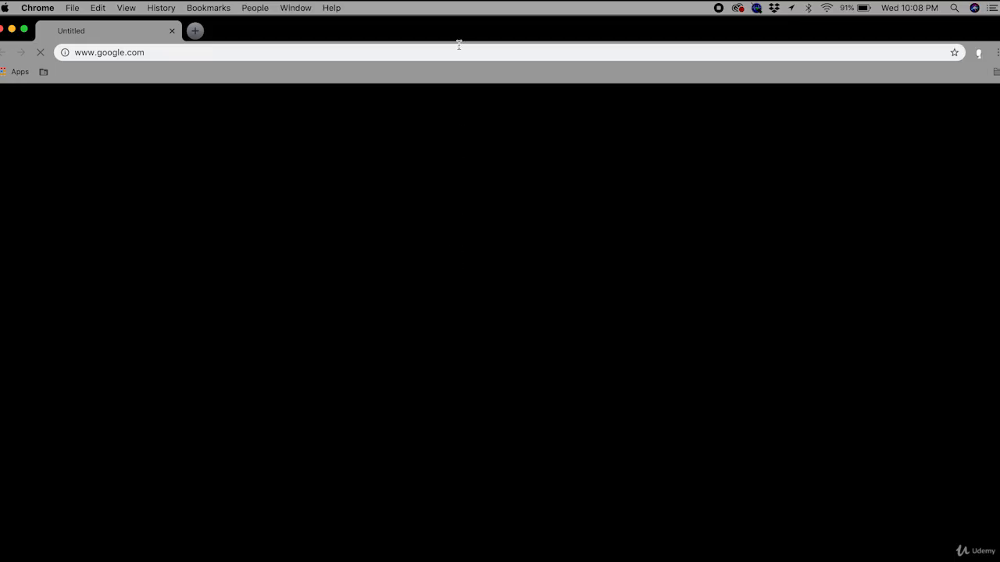
pyautogui.click(447, 50)
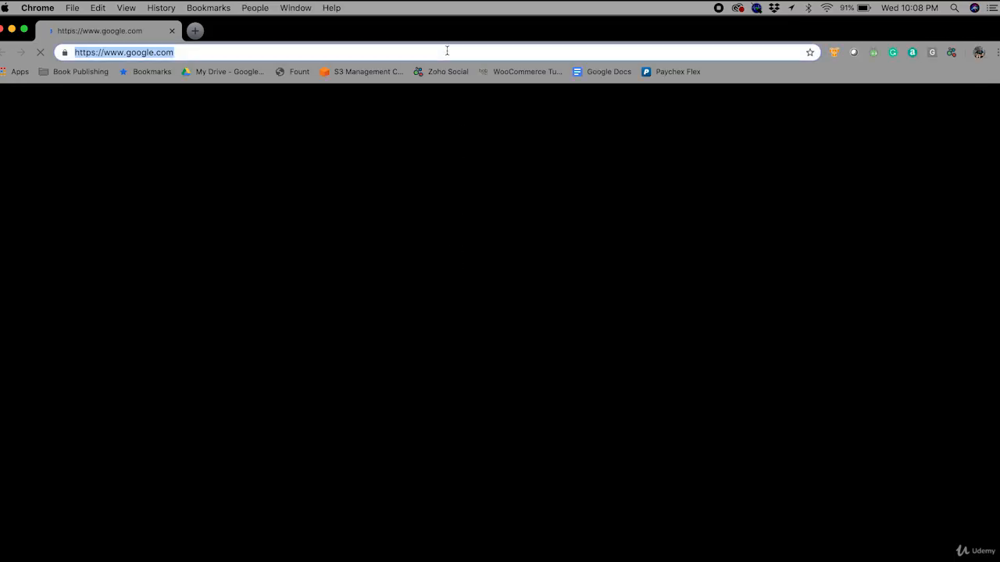
pyautogui.write('docs')
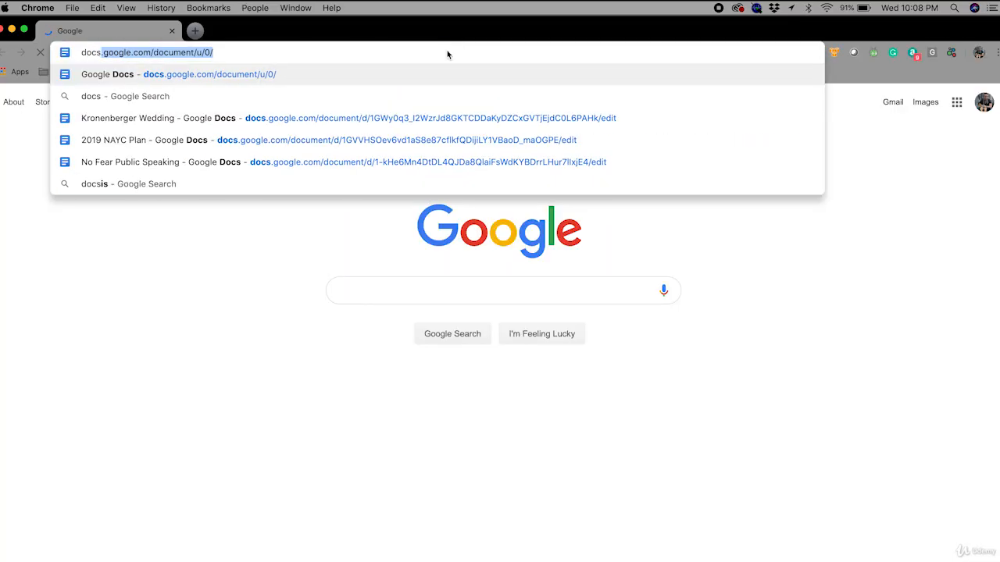
pyautogui.press('Return')
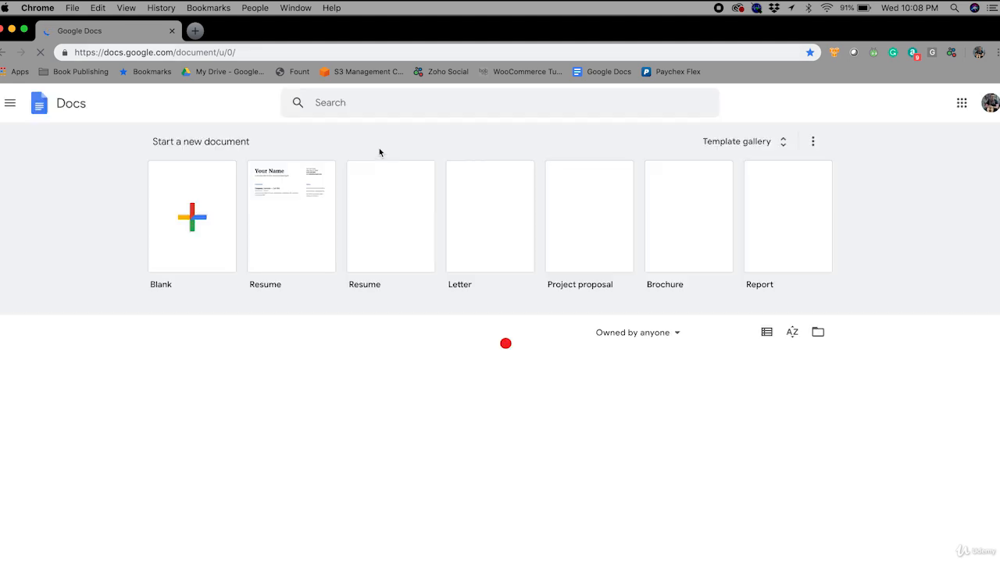
pyautogui.click(194, 221)
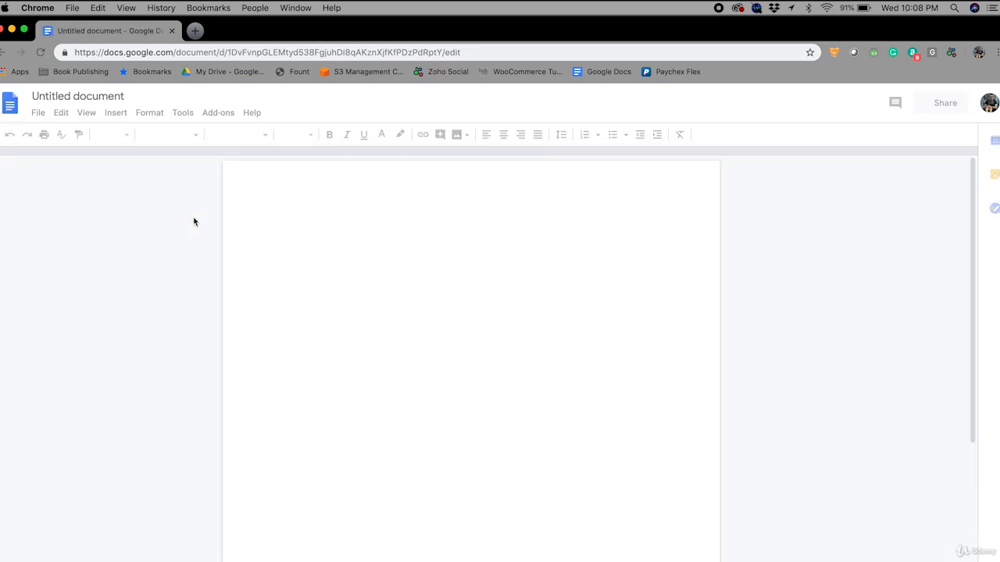
# Set the page to landscape orientation with .75 inch margins on all four sides.
pyautogui.click(37, 115)
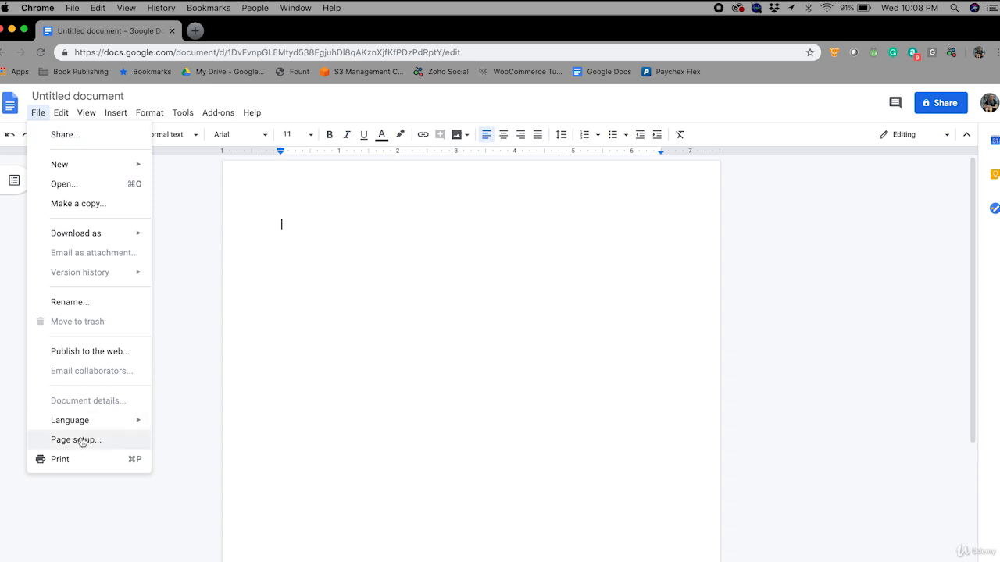
pyautogui.moveTo(82, 442)
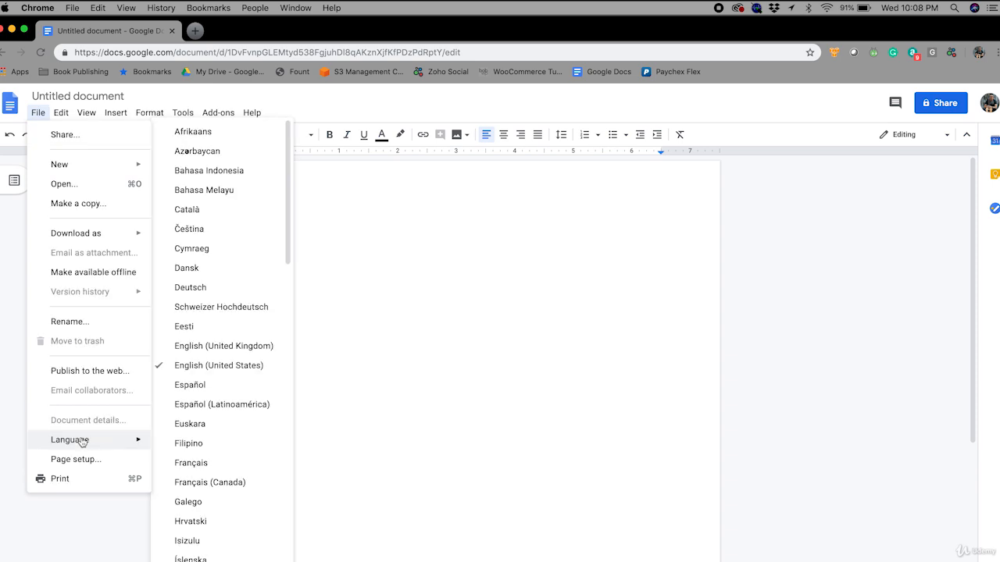
pyautogui.click(79, 457)
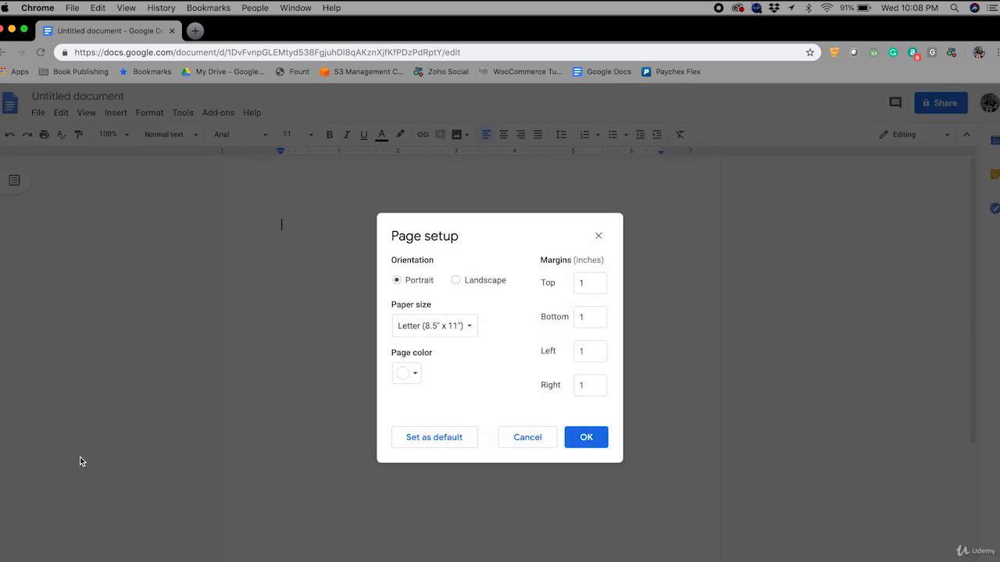
pyautogui.click(457, 282)
pyautogui.doubleClick(589, 283)
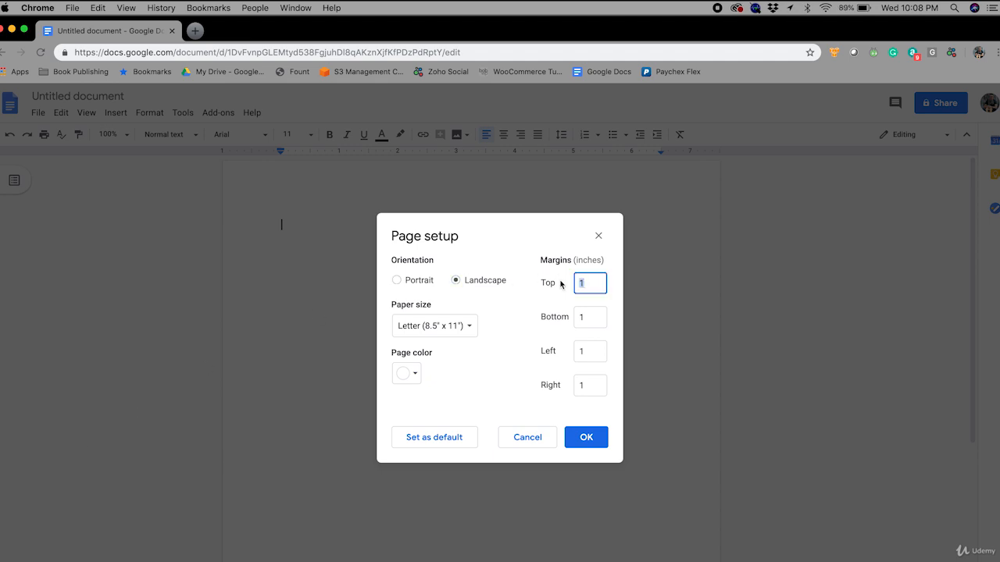
pyautogui.write('.75')
pyautogui.press('Tab')
pyautogui.write('.75')
pyautogui.press('Tab')
pyautogui.write('.75')
pyautogui.press('Tab')
pyautogui.write('.75')
pyautogui.press('Tab')
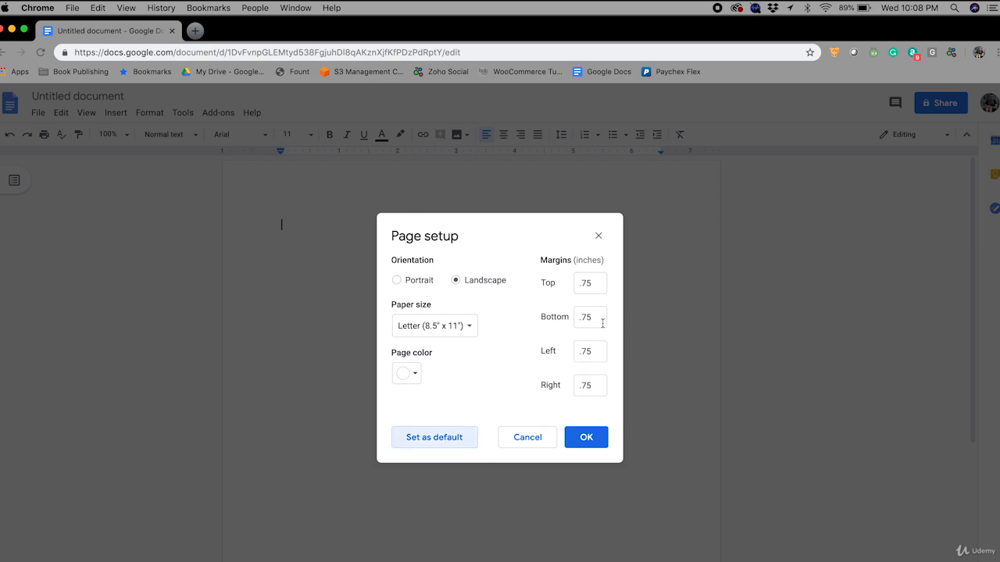
pyautogui.click(589, 444)
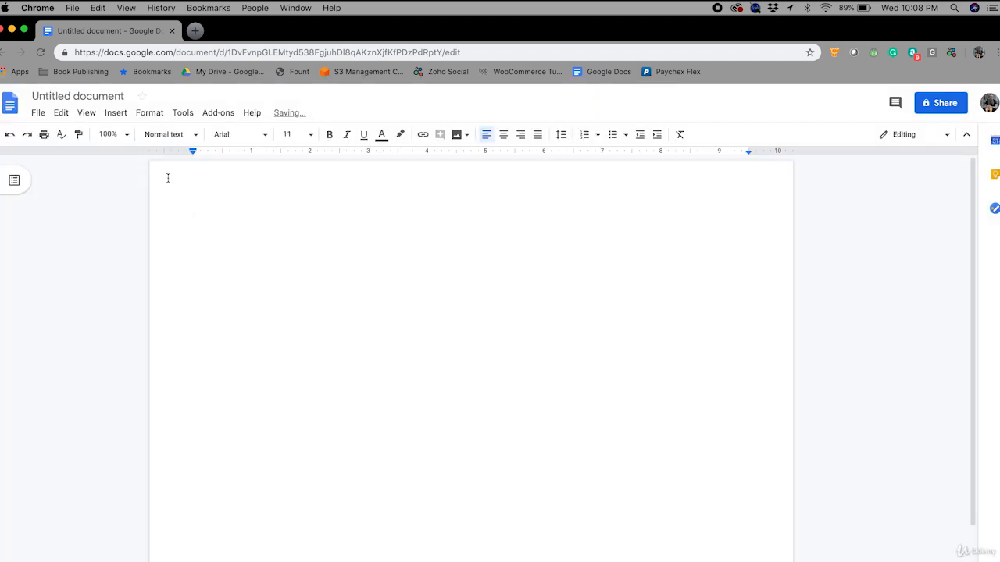
# Format the document with two columns.
pyautogui.click(150, 113)
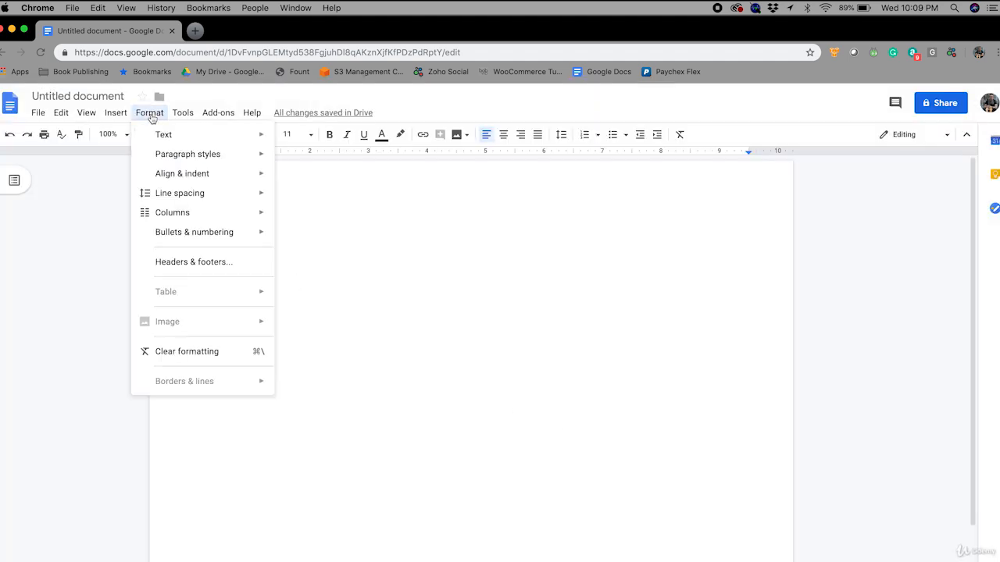
pyautogui.moveTo(148, 214)
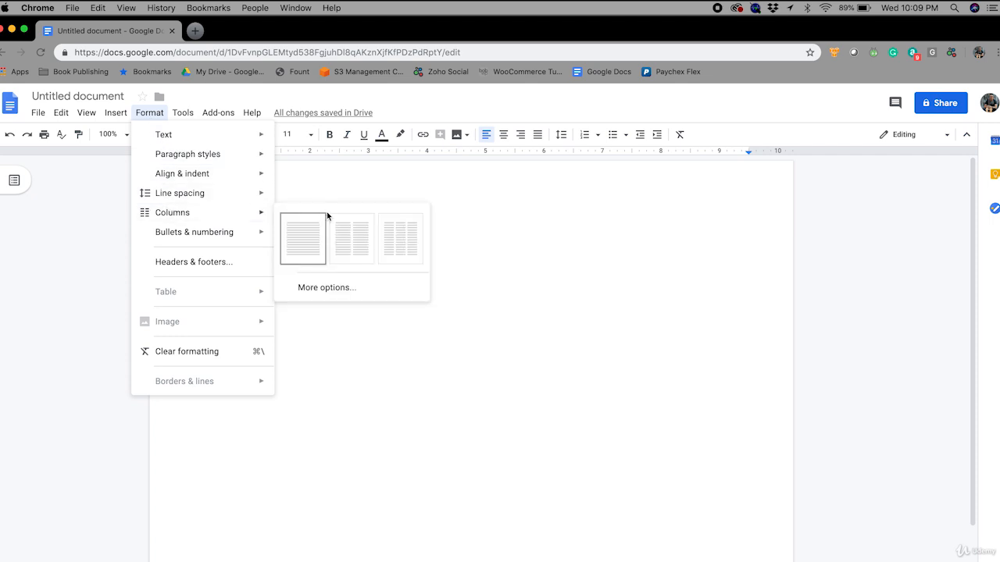
pyautogui.click(353, 241)
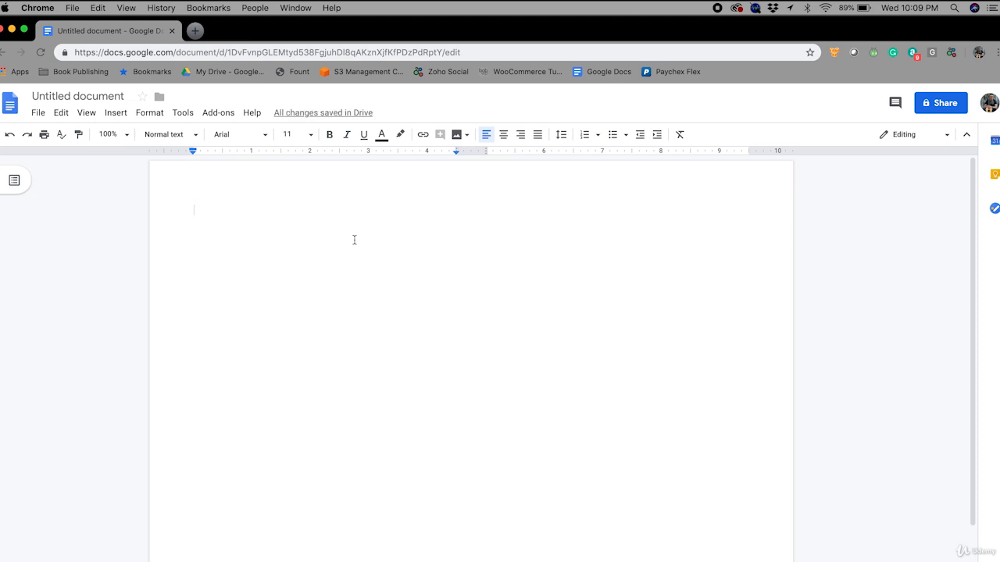
# Enter the lines "Title", "Date" and "Event/Place" at the start of the first column and centre them.
pyautogui.write('Title')
pyautogui.press('Return')
pyautogui.write('Date')
pyautogui.press('Return')
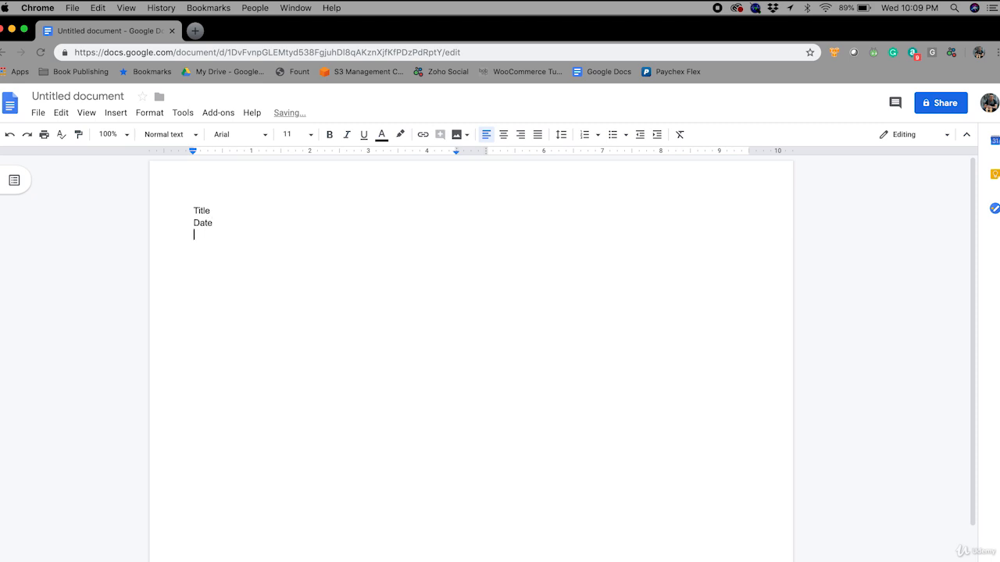
pyautogui.write('Event/Place')
pyautogui.press('Return')
pyautogui.press('Return')
pyautogui.moveTo(193, 210); pyautogui.dragTo(176, 247)
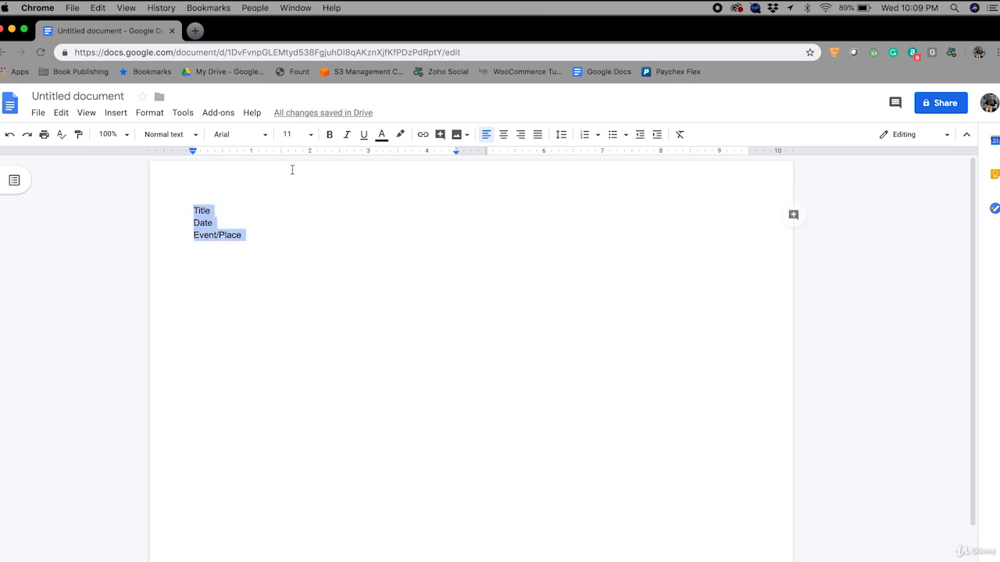
pyautogui.click(503, 135)
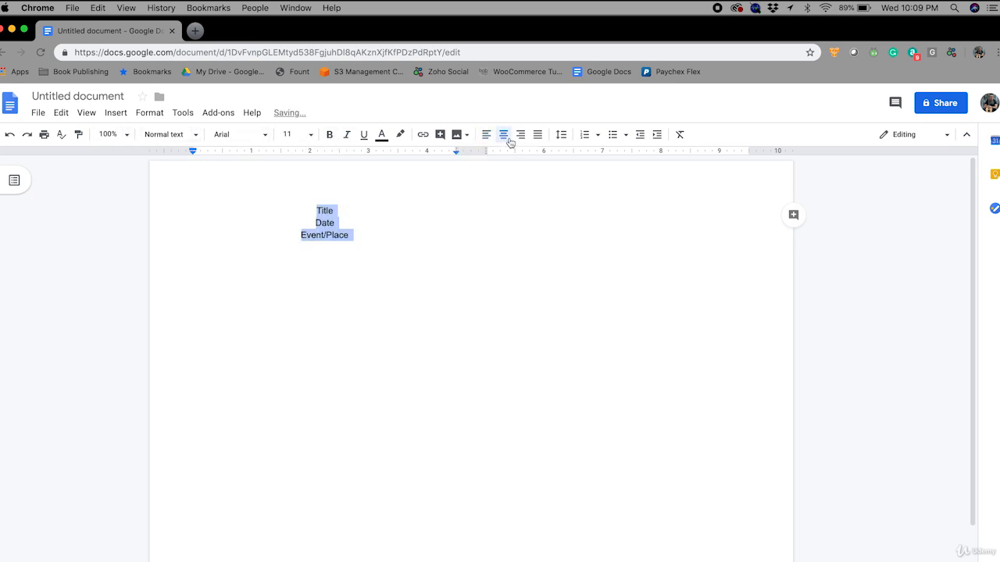
# Make the word "Title" bold and set its font size to 18.
pyautogui.doubleClick(325, 211)
pyautogui.click(331, 134)
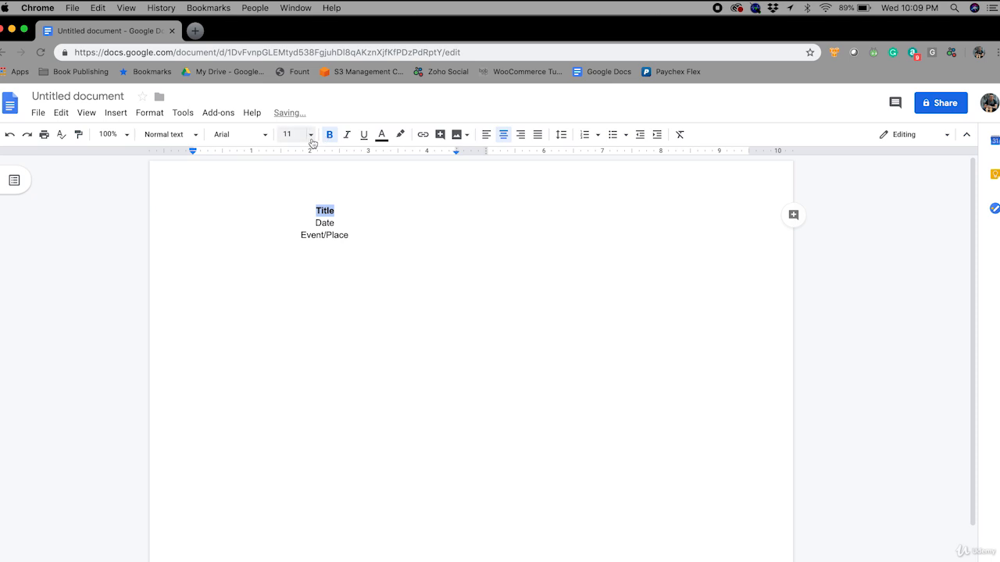
pyautogui.click(309, 135)
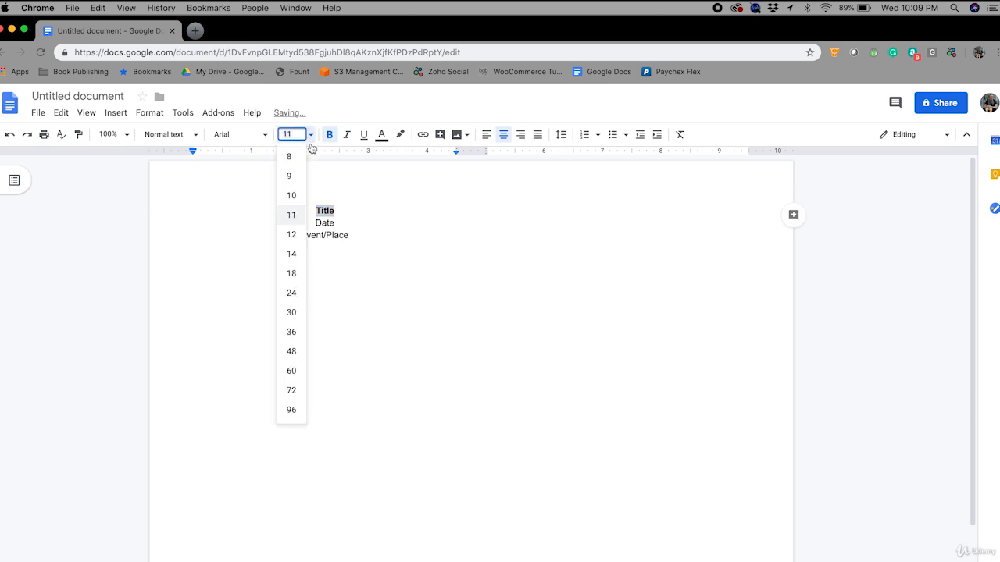
pyautogui.click(294, 272)
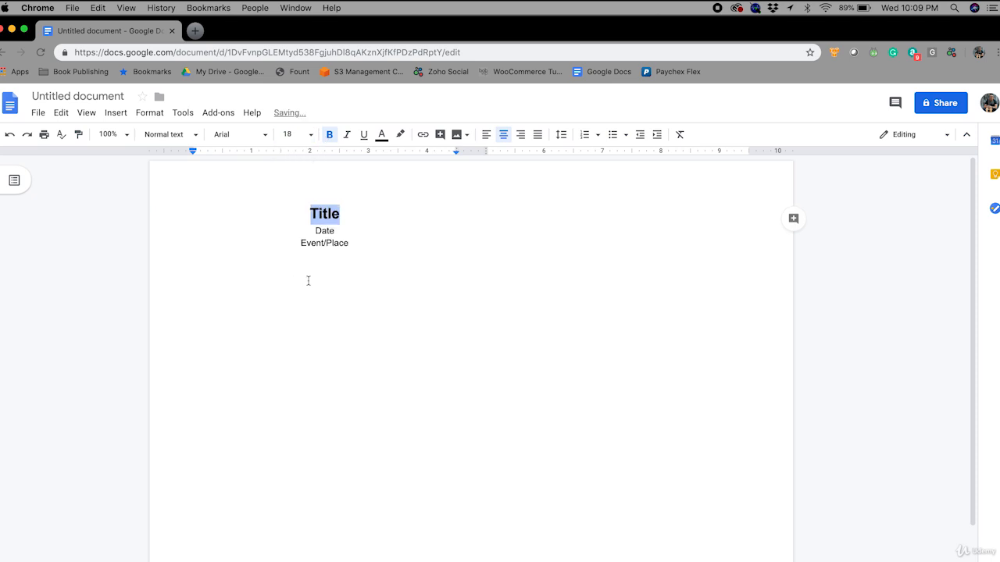
# Add a bold "Introduction" heading below the event line and paste the copied outline content under it.
pyautogui.click(309, 282)
pyautogui.press('Return')
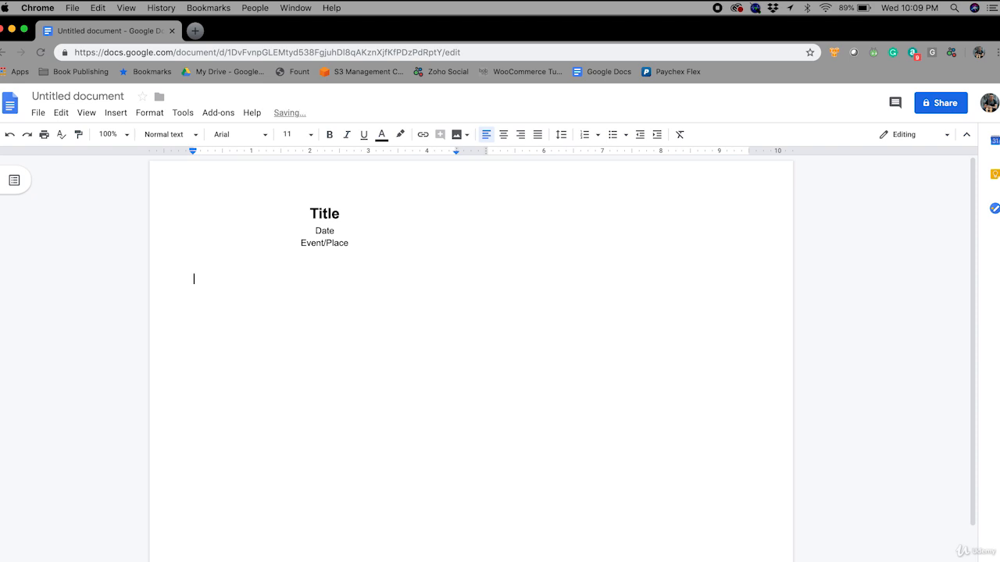
pyautogui.press('super+b')
pyautogui.write('Introduction')
pyautogui.press('super+b')
pyautogui.press('Return')
pyautogui.press('super+v')
# Remove the extra blank lines below the "Introduction" heading and above the "Point #4" and "Conclusion" headings.
pyautogui.scroll(5, 395, 344)
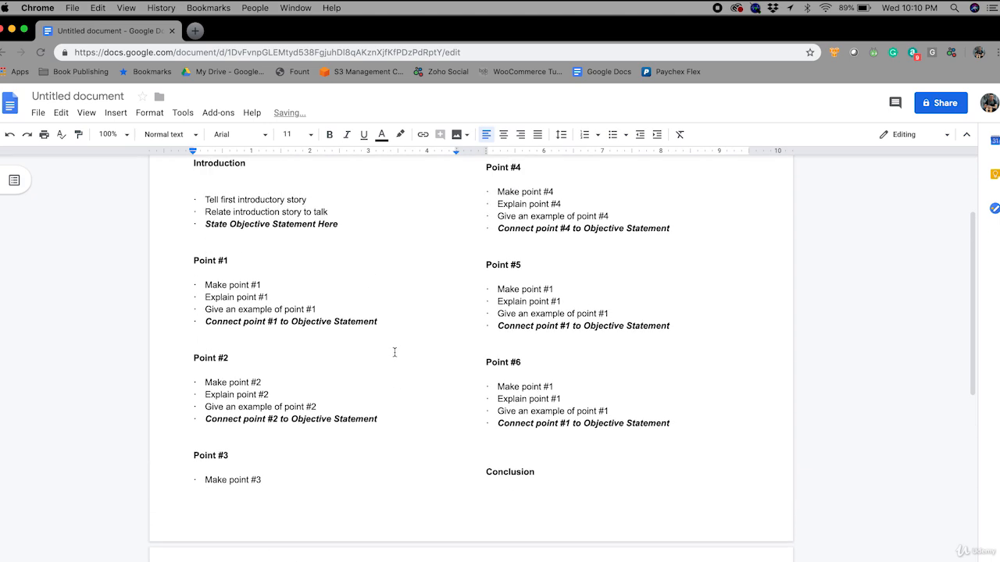
pyautogui.scroll(-1, 394, 352)
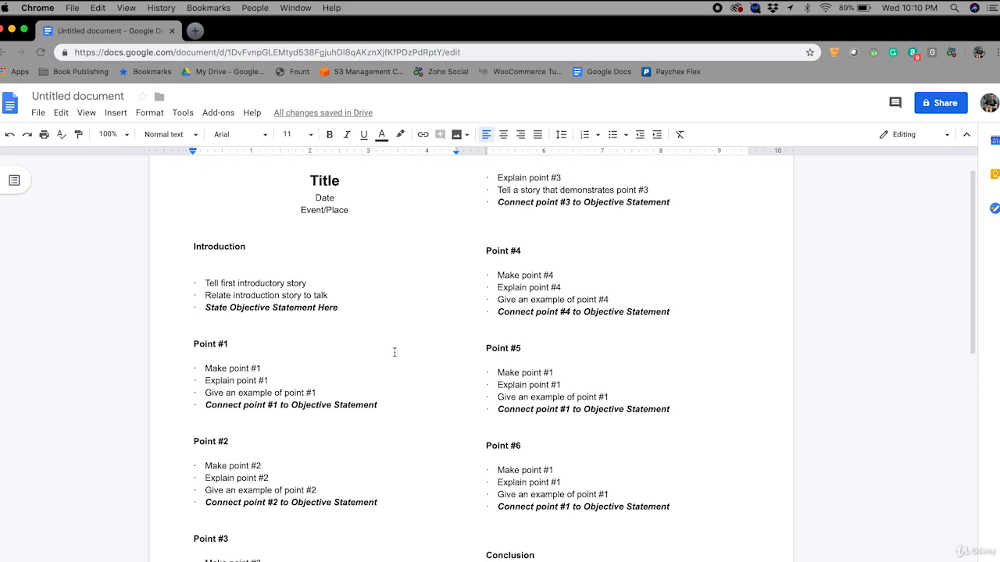
pyautogui.click(228, 262)
pyautogui.press('BackSpace')
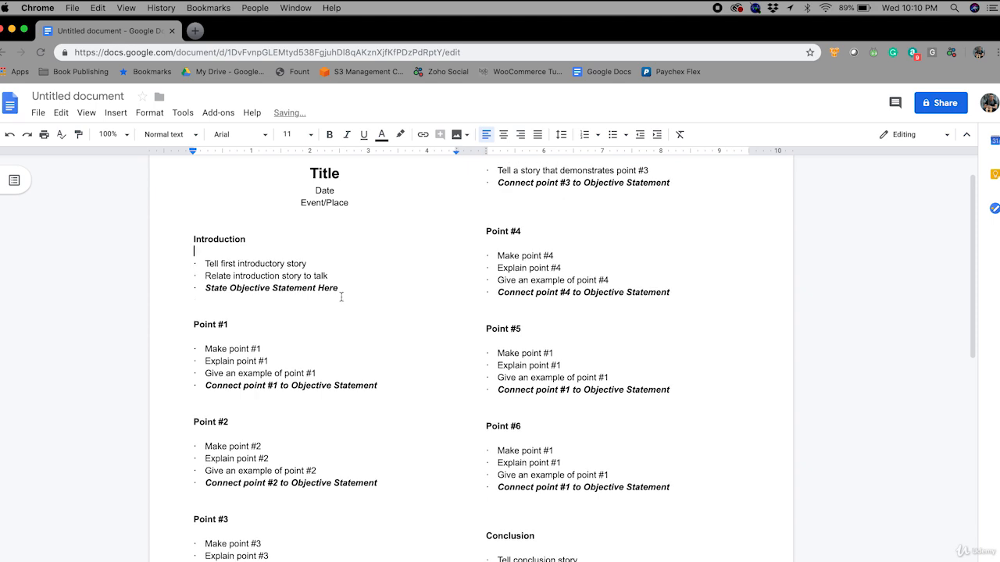
pyautogui.scroll(1, 340, 296)
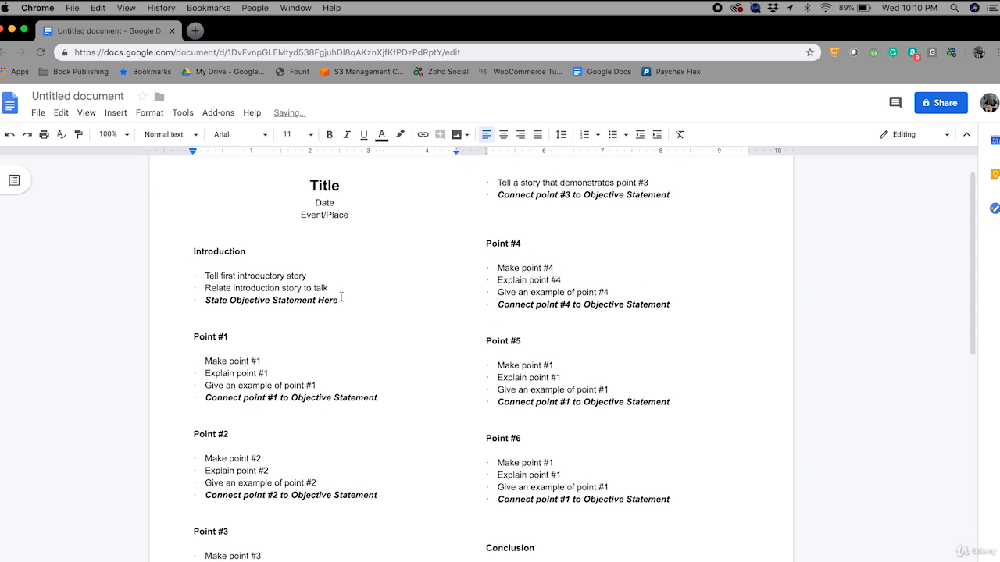
pyautogui.click(510, 256)
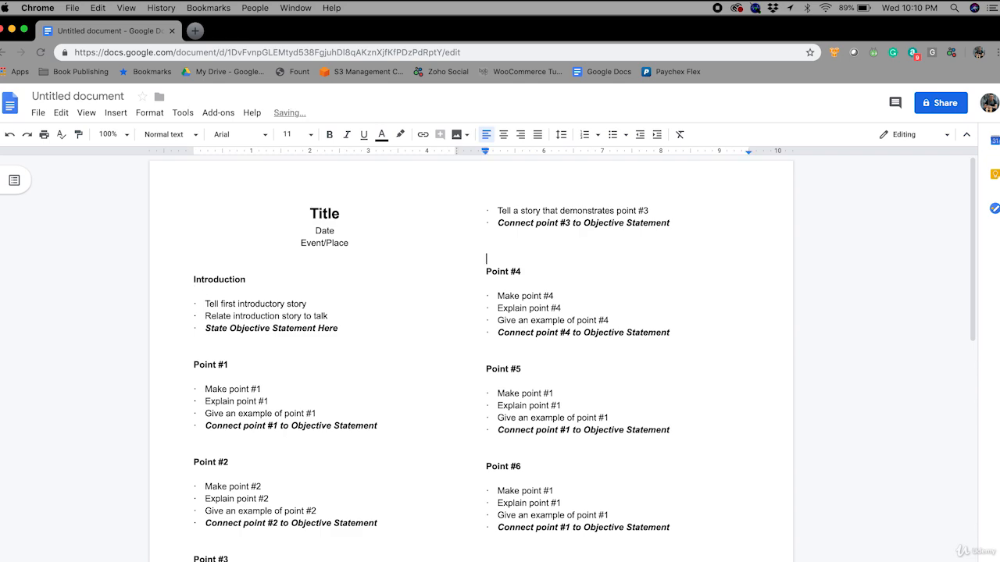
pyautogui.press('BackSpace')
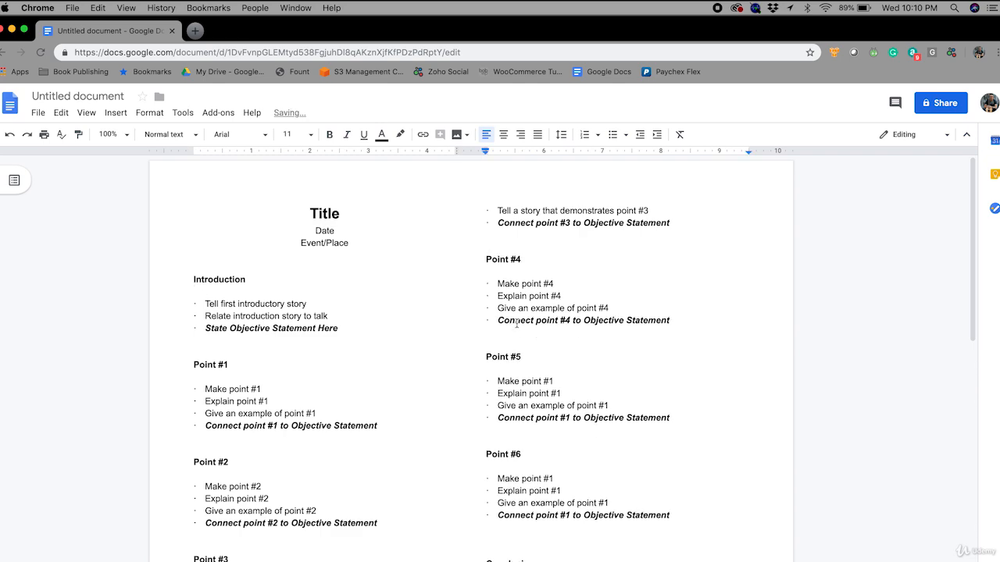
pyautogui.scroll(-3, 505, 343)
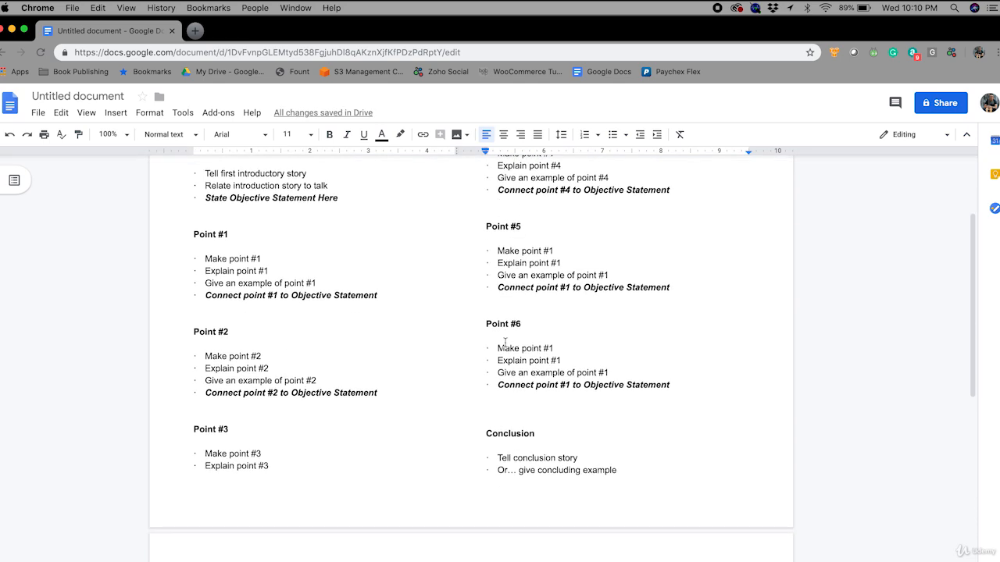
pyautogui.click(506, 421)
pyautogui.press('BackSpace')
pyautogui.press('BackSpace')
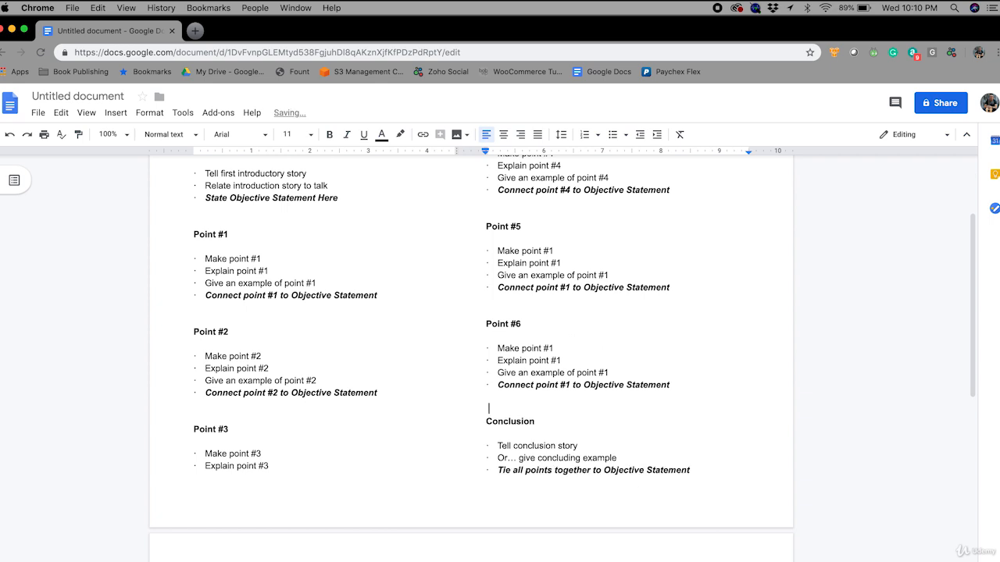
# Continue on a new page after the conclusion's last bullet with "Continue notes on following page" in plain, non-bold, non-italic text.
pyautogui.scroll(-3, 486, 469)
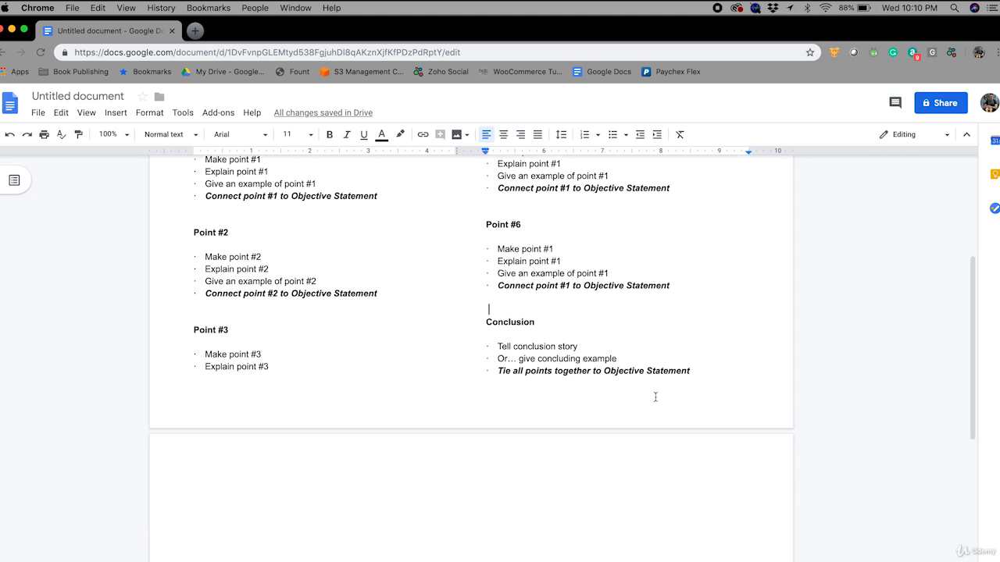
pyautogui.scroll(-2, 709, 375)
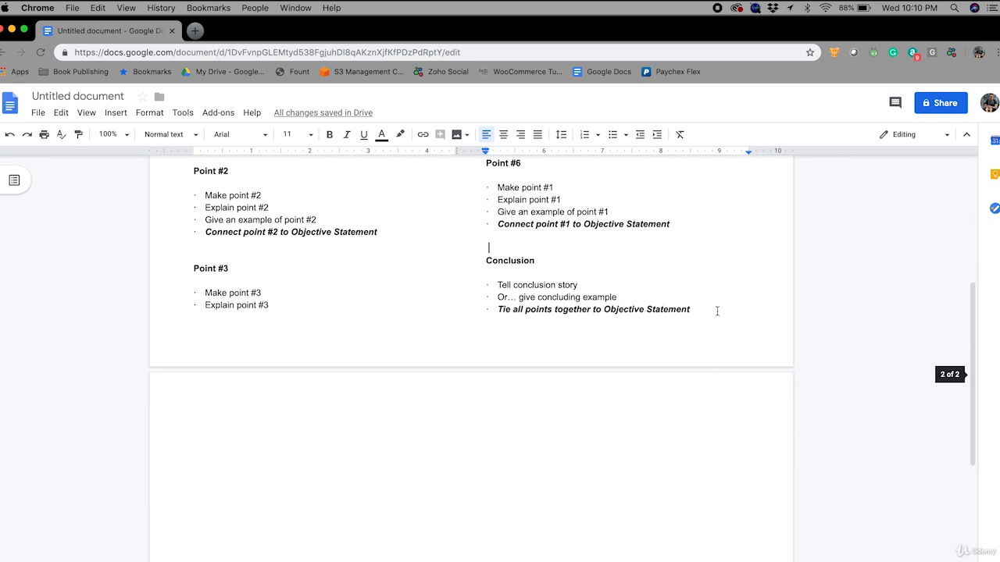
pyautogui.click(717, 310)
pyautogui.press('super+Return')
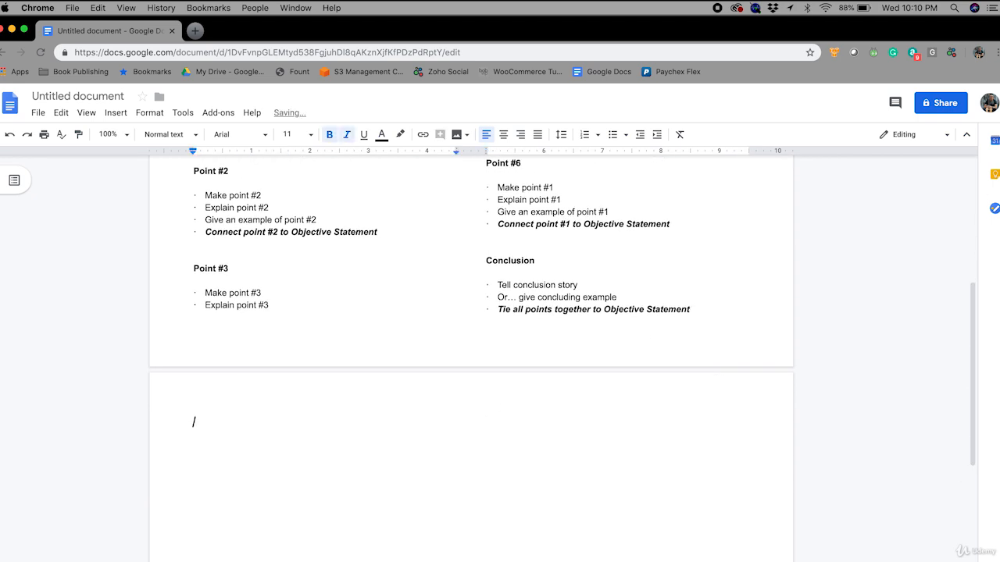
pyautogui.press('super+shift+b')
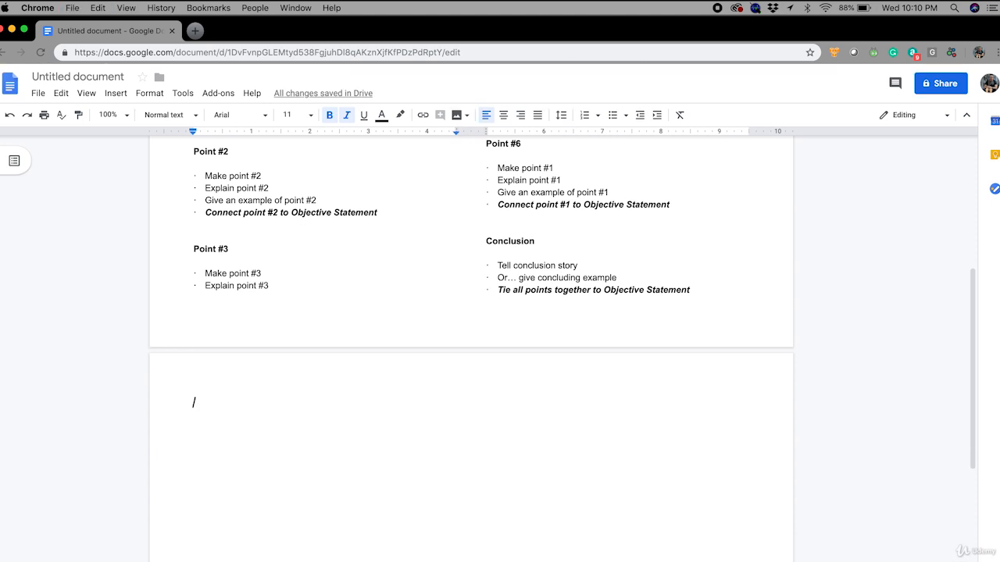
pyautogui.click(329, 115)
pyautogui.click(347, 115)
pyautogui.write('Continue ')
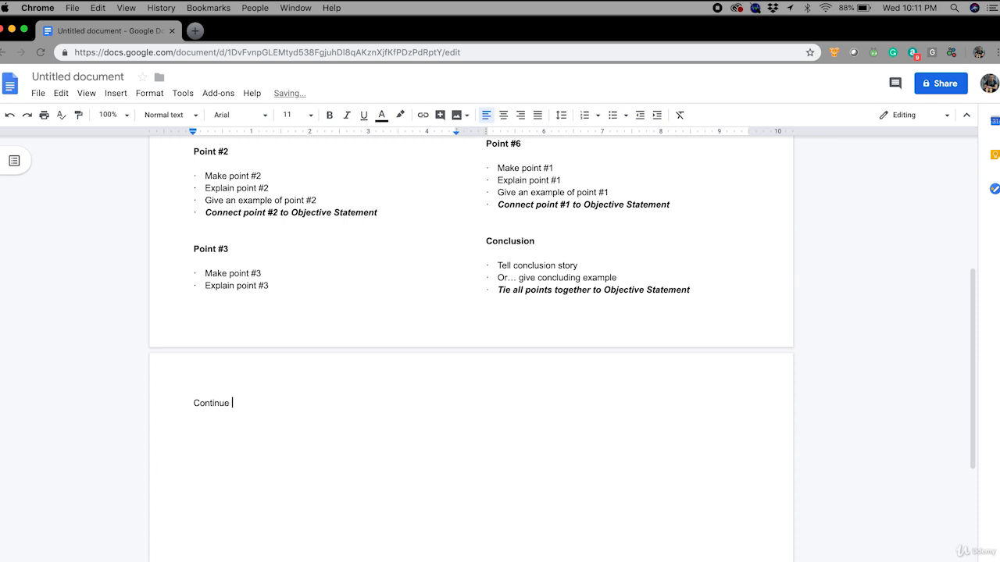
pyautogui.write('notes on following page')
# Set the font size of all text from the "Introduction" heading to the end of the document to 14.
pyautogui.scroll(-3, 370, 404)
pyautogui.scroll(6, 372, 404)
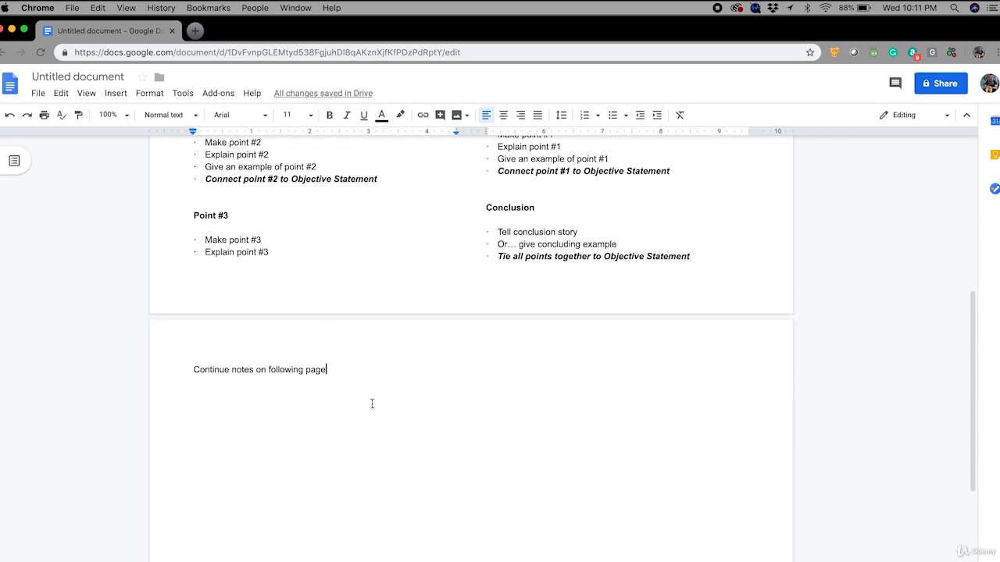
pyautogui.scroll(4, 372, 404)
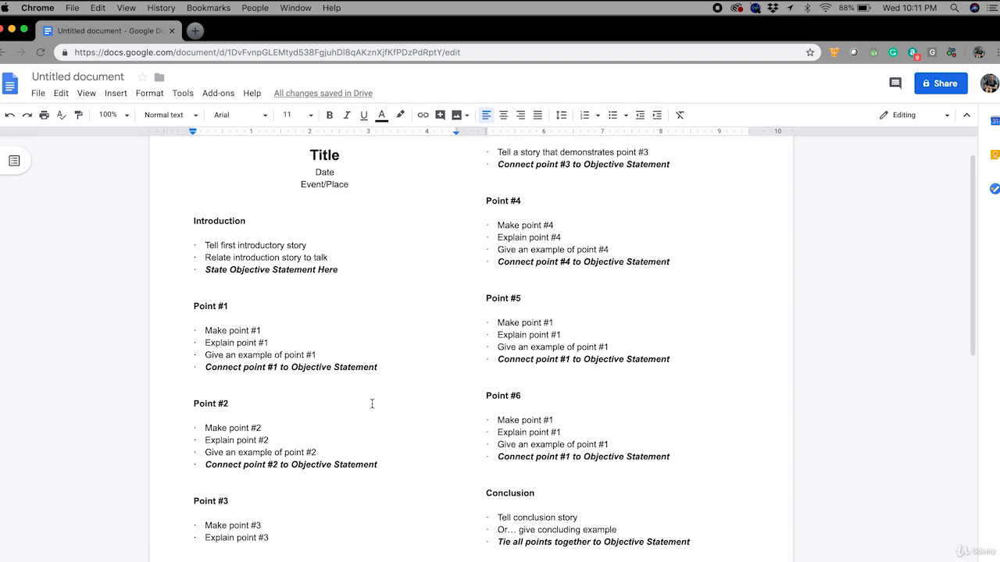
pyautogui.scroll(-1, 372, 403)
pyautogui.scroll(1, 372, 404)
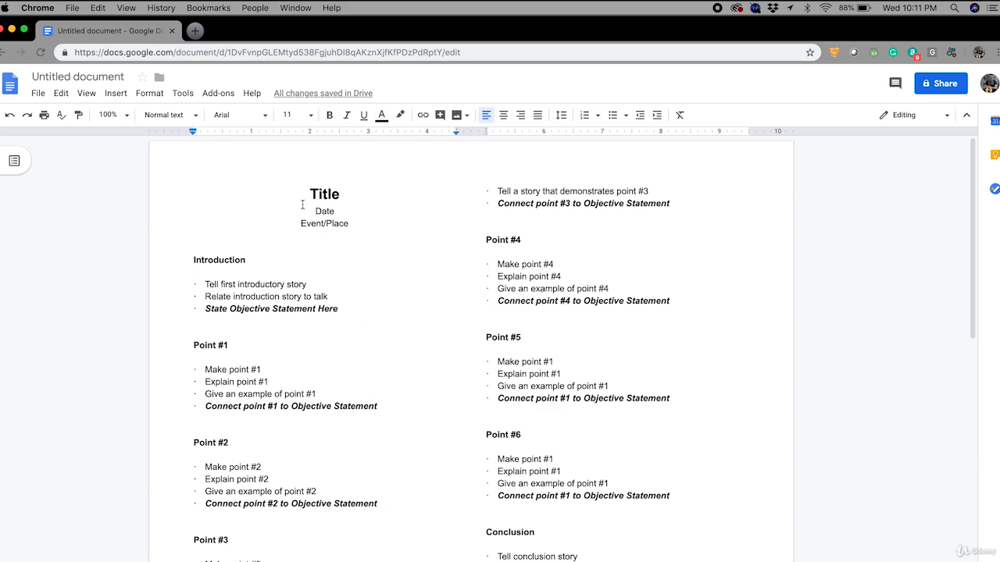
pyautogui.scroll(-4, 361, 278)
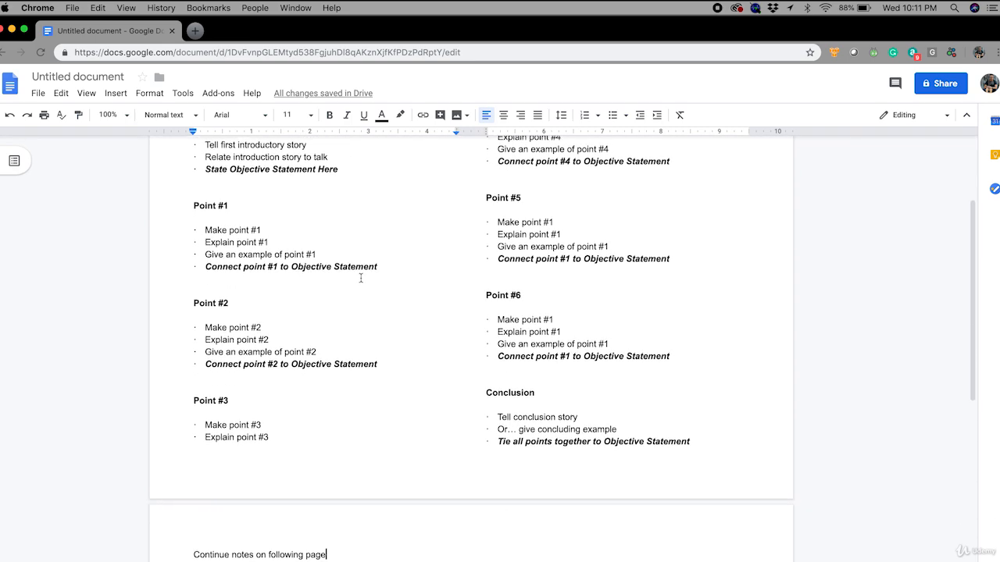
pyautogui.scroll(4, 361, 278)
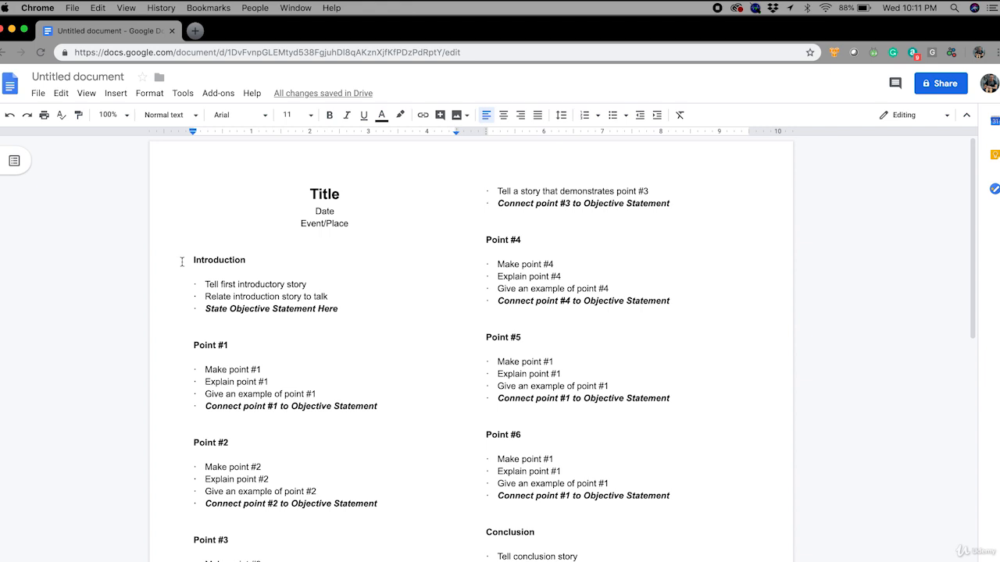
pyautogui.moveTo(188, 260); pyautogui.dragTo(374, 547)
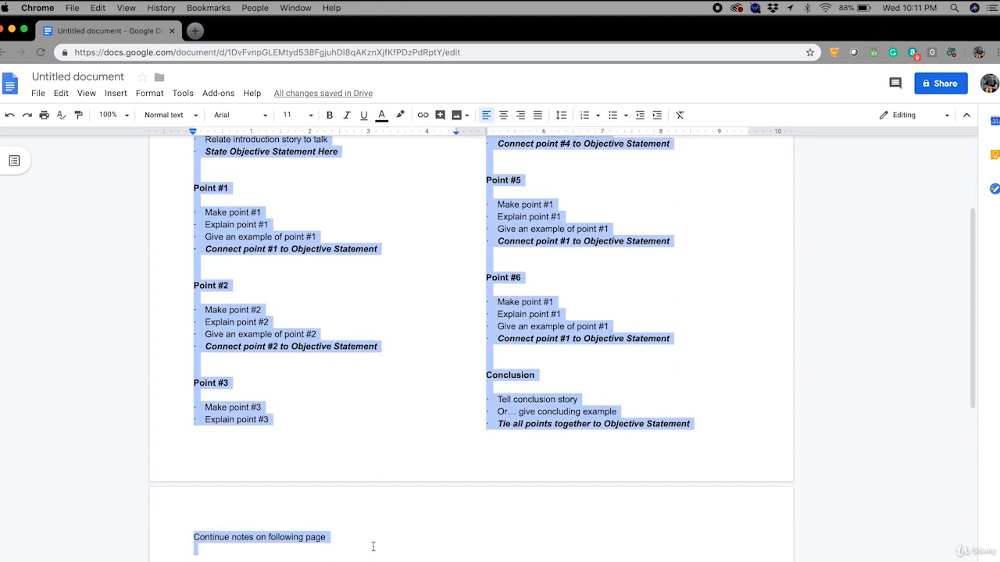
pyautogui.click(295, 115)
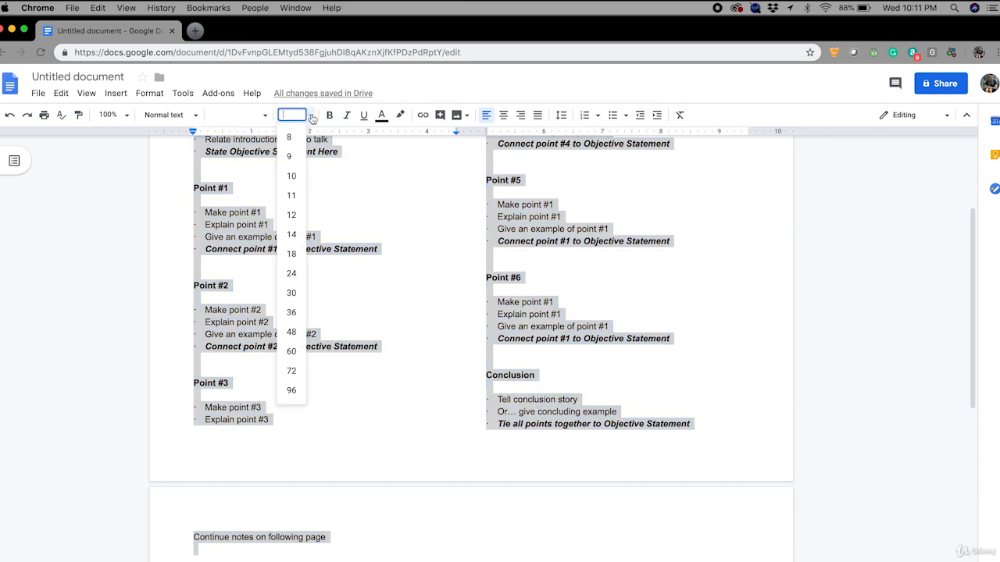
pyautogui.click(296, 235)
pyautogui.scroll(3, 389, 309)
pyautogui.click(327, 270)
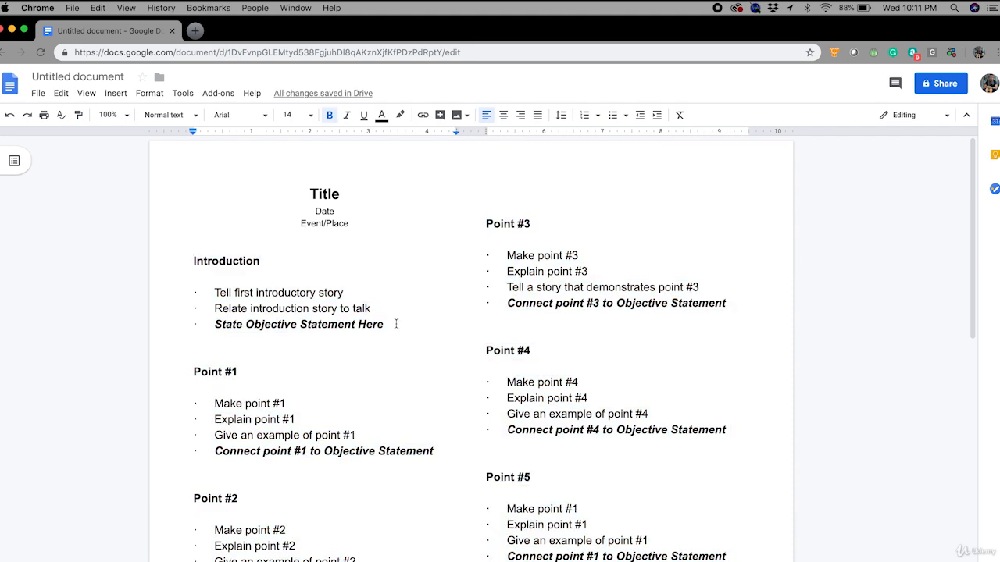
# Insert two blank lines above "Continue notes on following page" on the second page.
pyautogui.scroll(-4, 396, 323)
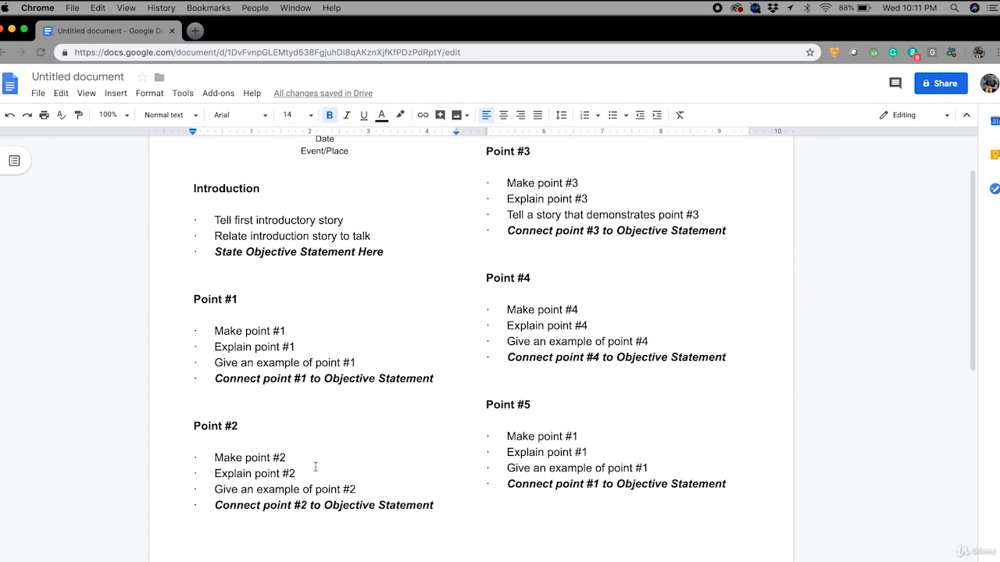
pyautogui.scroll(2, 315, 467)
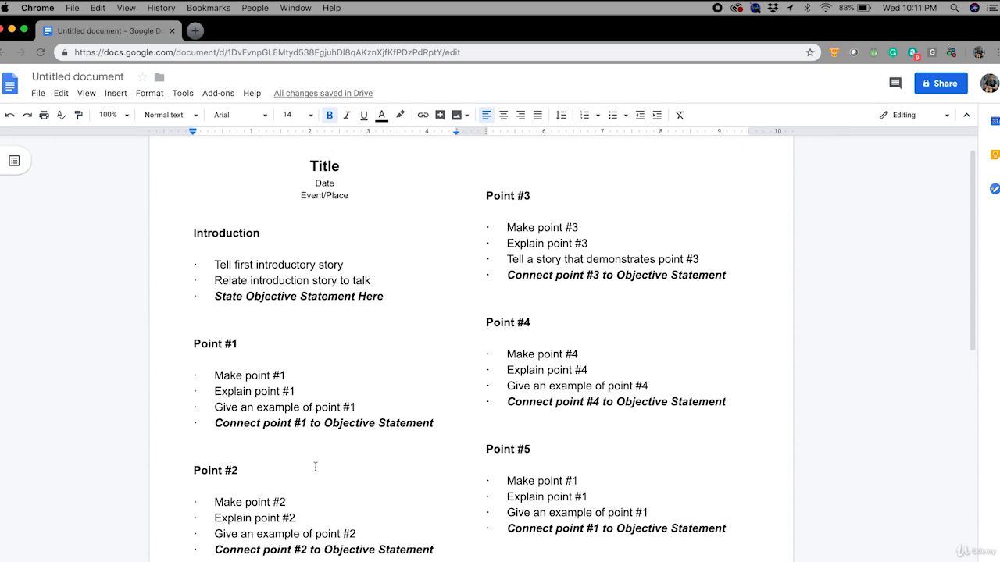
pyautogui.click(484, 196)
pyautogui.scroll(-10, 549, 243)
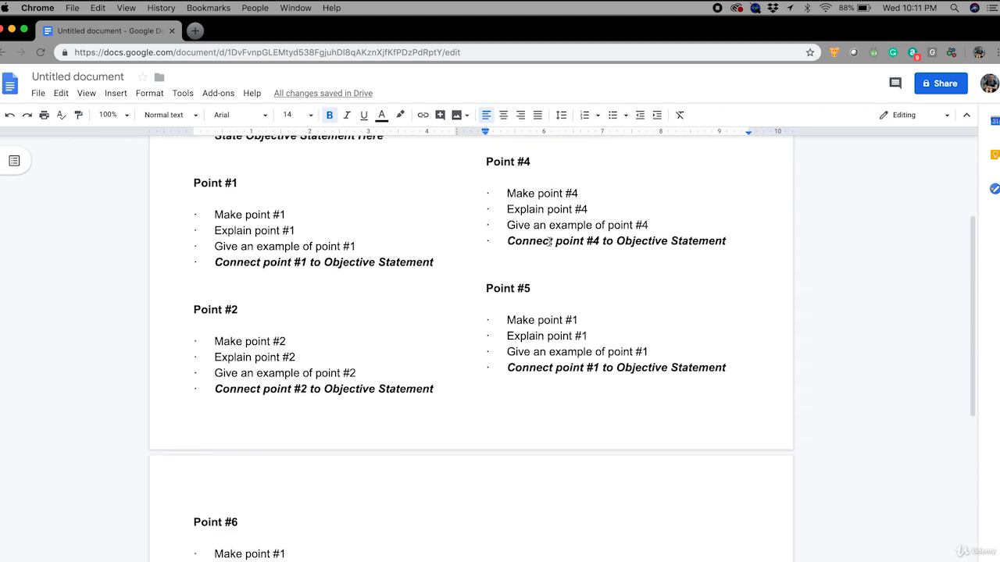
pyautogui.scroll(-5, 549, 242)
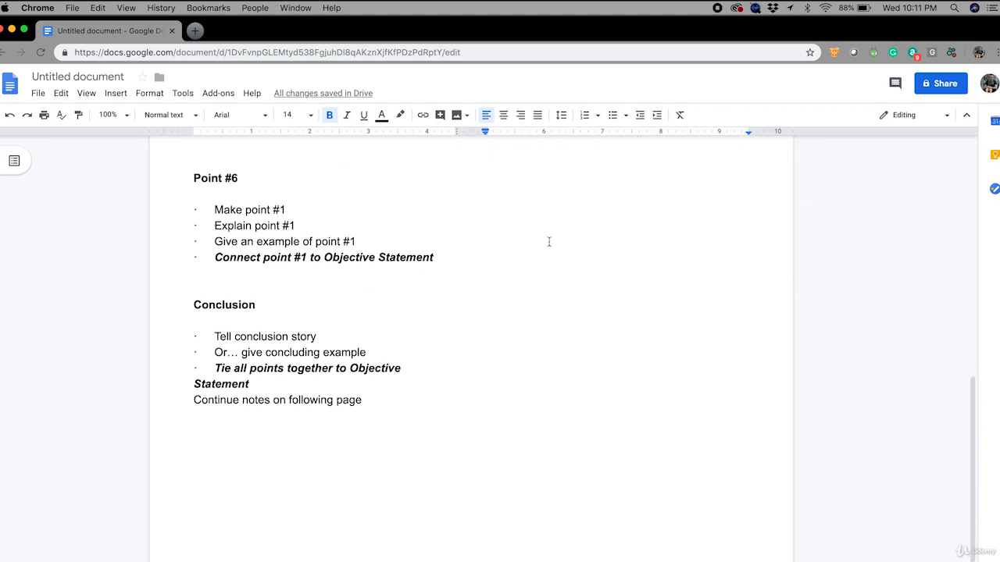
pyautogui.click(188, 401)
pyautogui.press('Return')
pyautogui.press('Return')
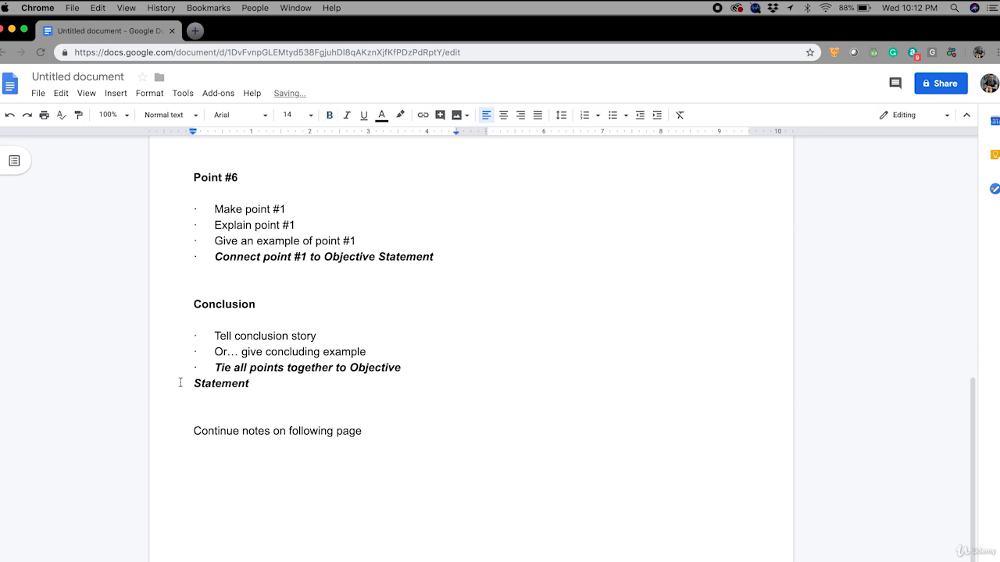
# Rename the document as "No Fear Public Speaking Template".
pyautogui.scroll(8, 164, 406)
pyautogui.scroll(5, 159, 415)
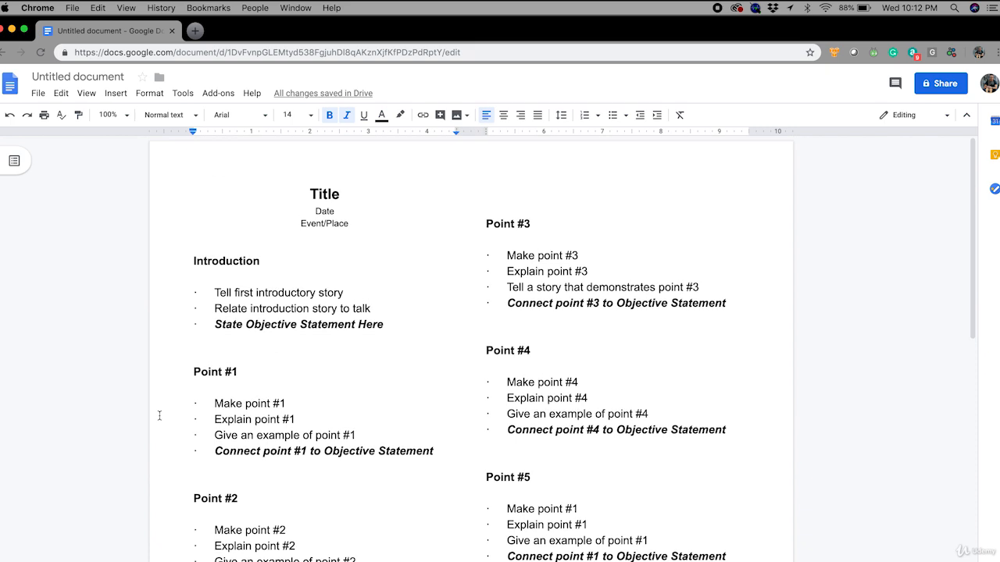
pyautogui.click(77, 82)
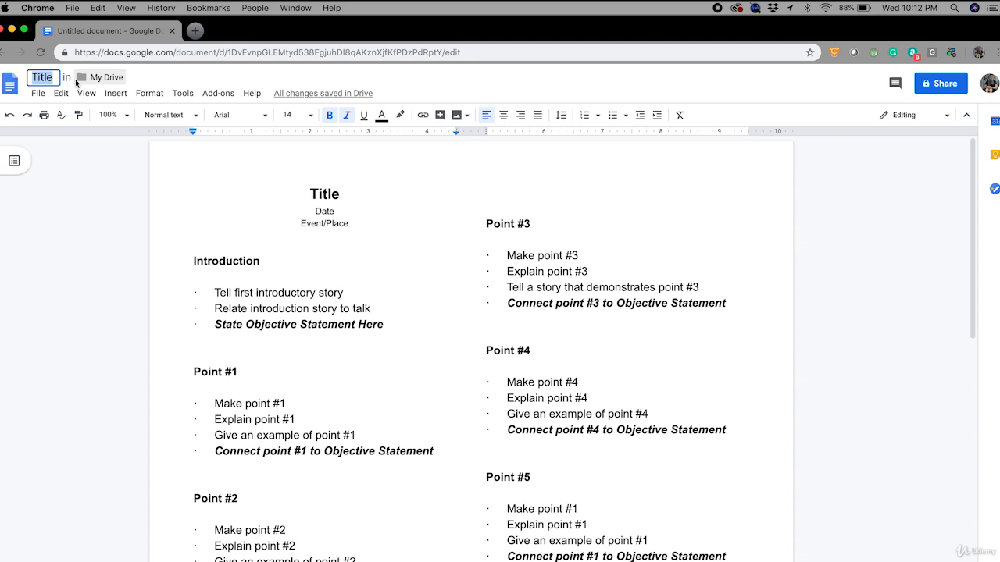
pyautogui.write('No Fear ')
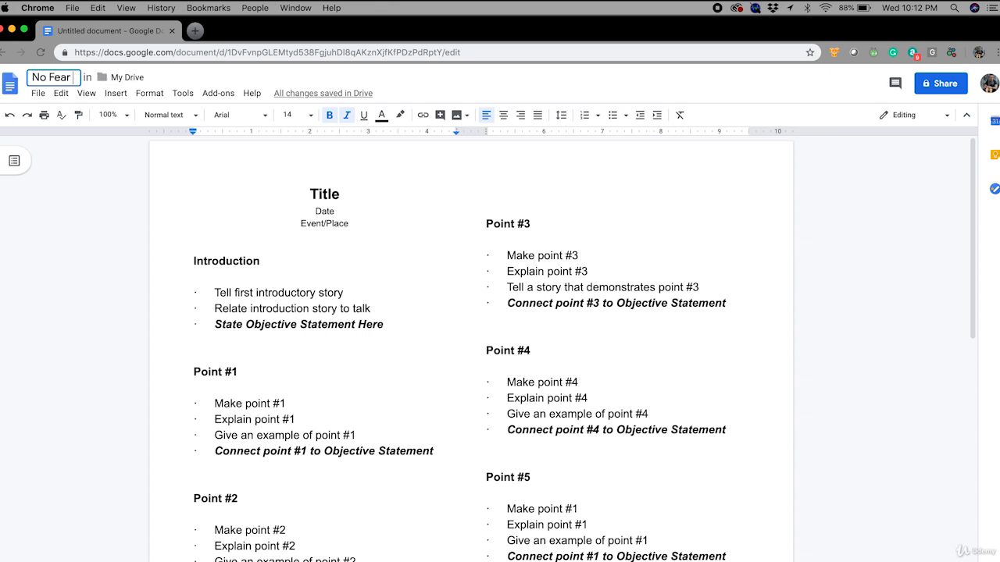
pyautogui.write('Public Speak')
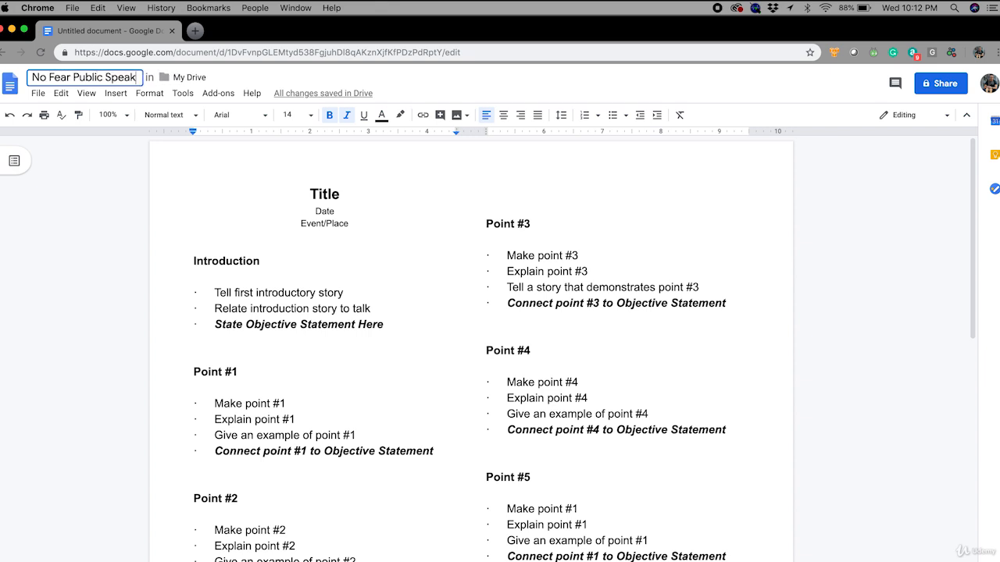
pyautogui.write('ing Template')
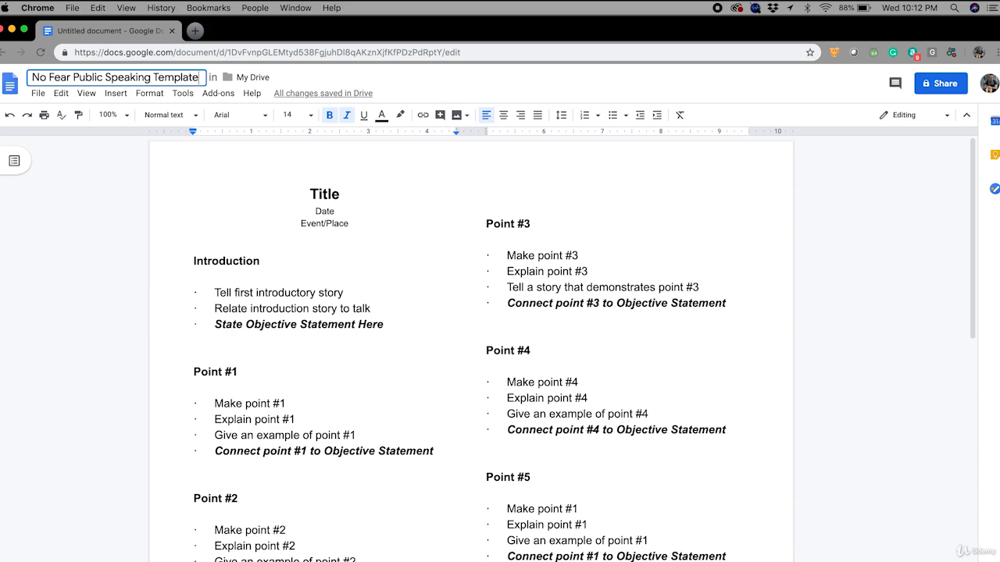
pyautogui.press('Return')
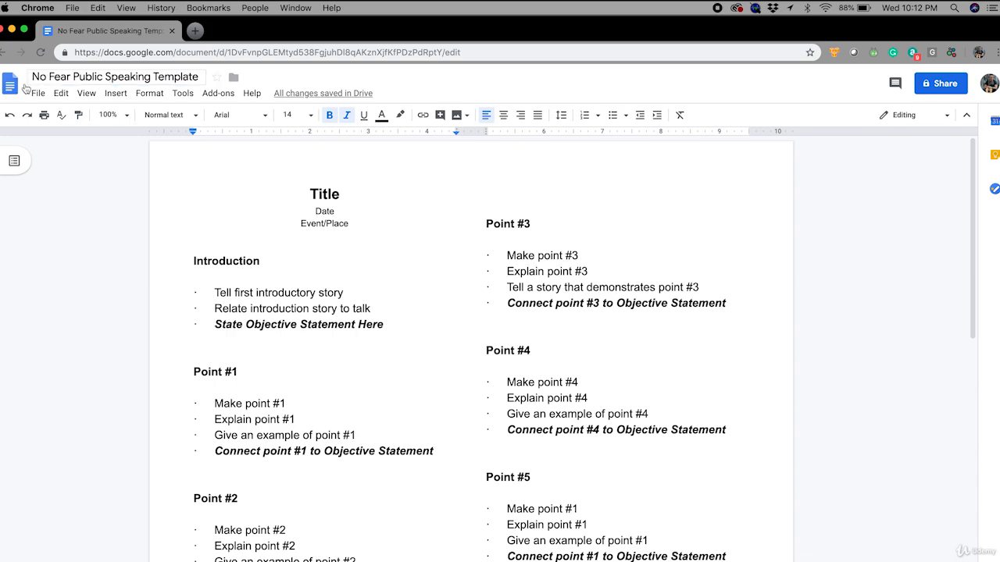